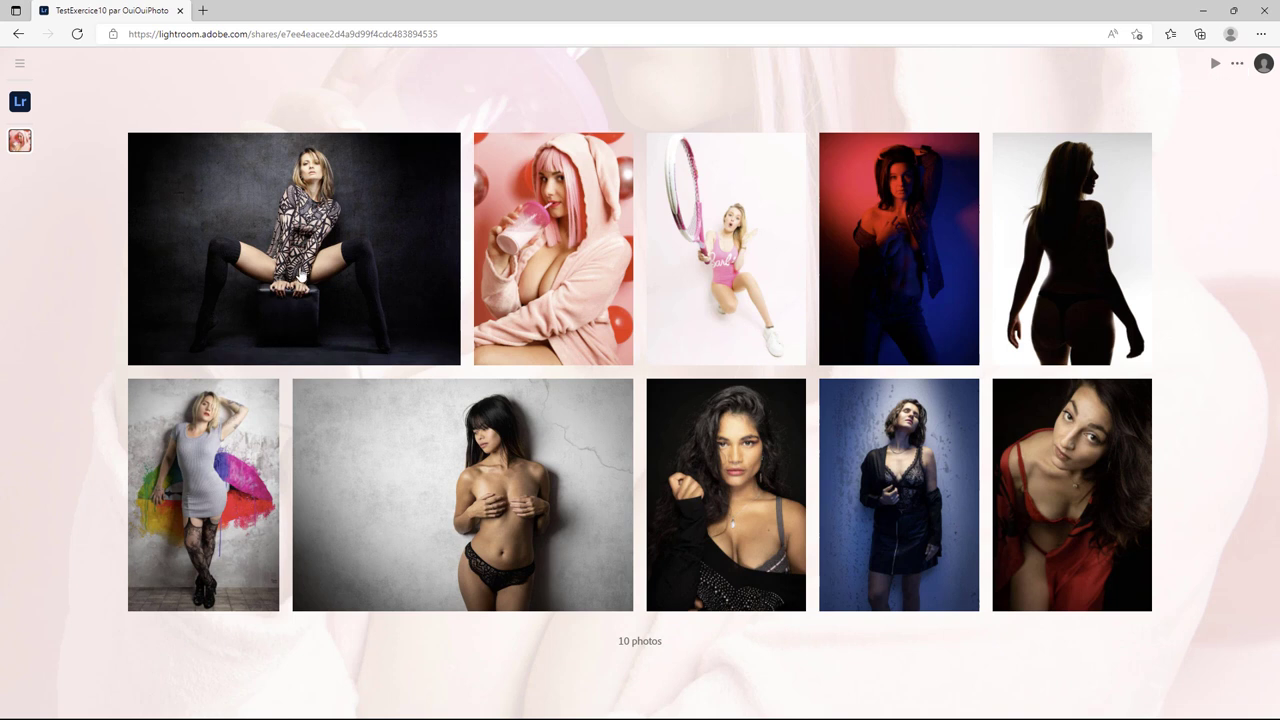
# Step: Check the first photo's file details (Portrait005.tif, 5047 × 3365, 9 May 2022), then close it
pyautogui.click(301, 268)
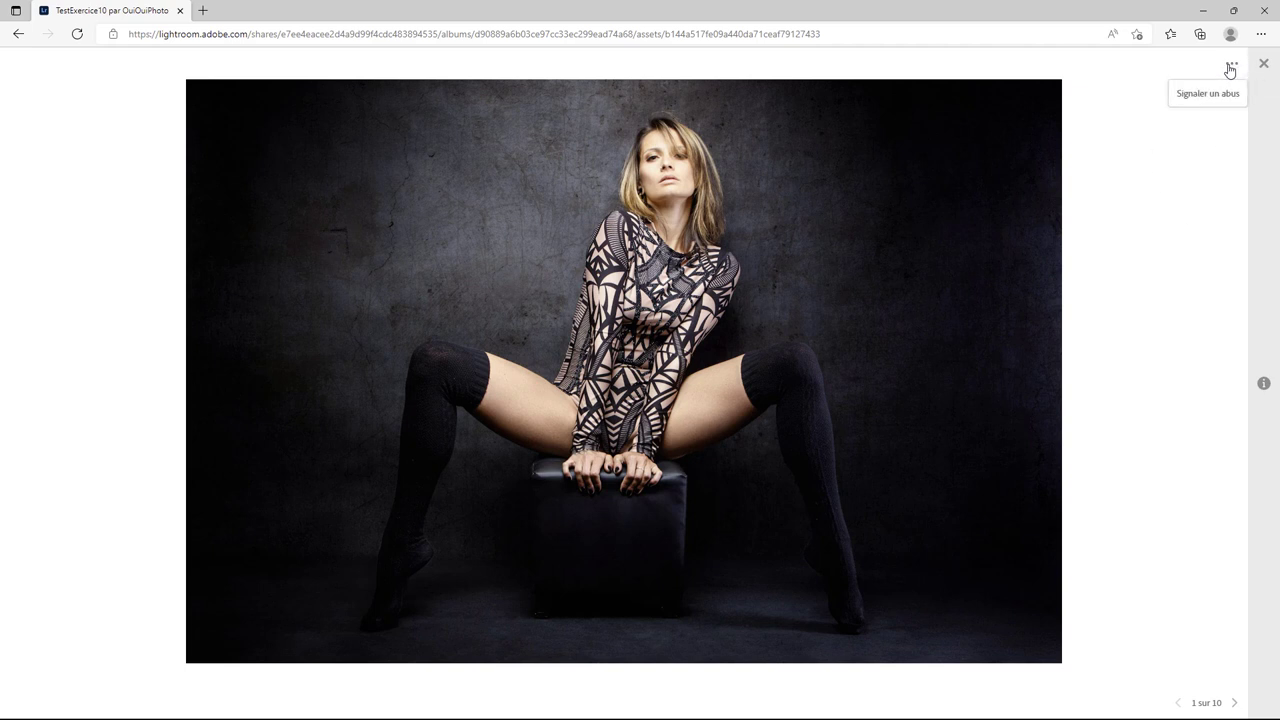
pyautogui.click(1264, 386)
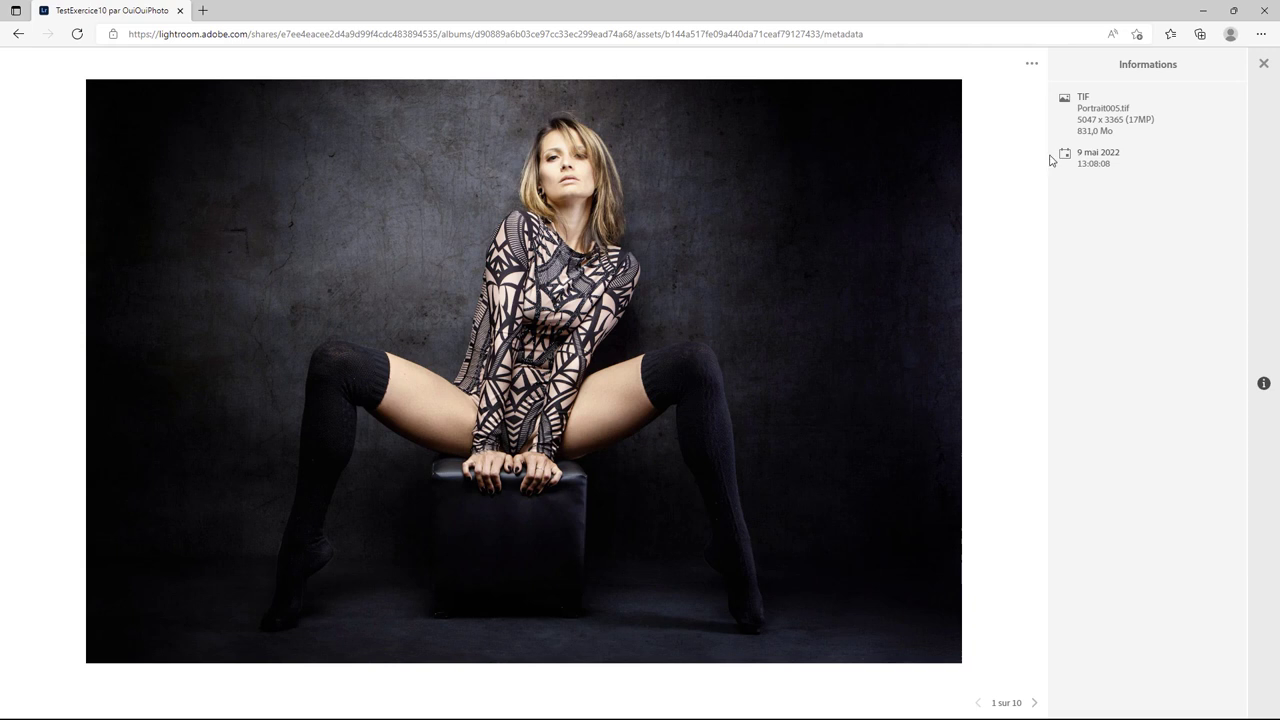
pyautogui.click(1264, 65)
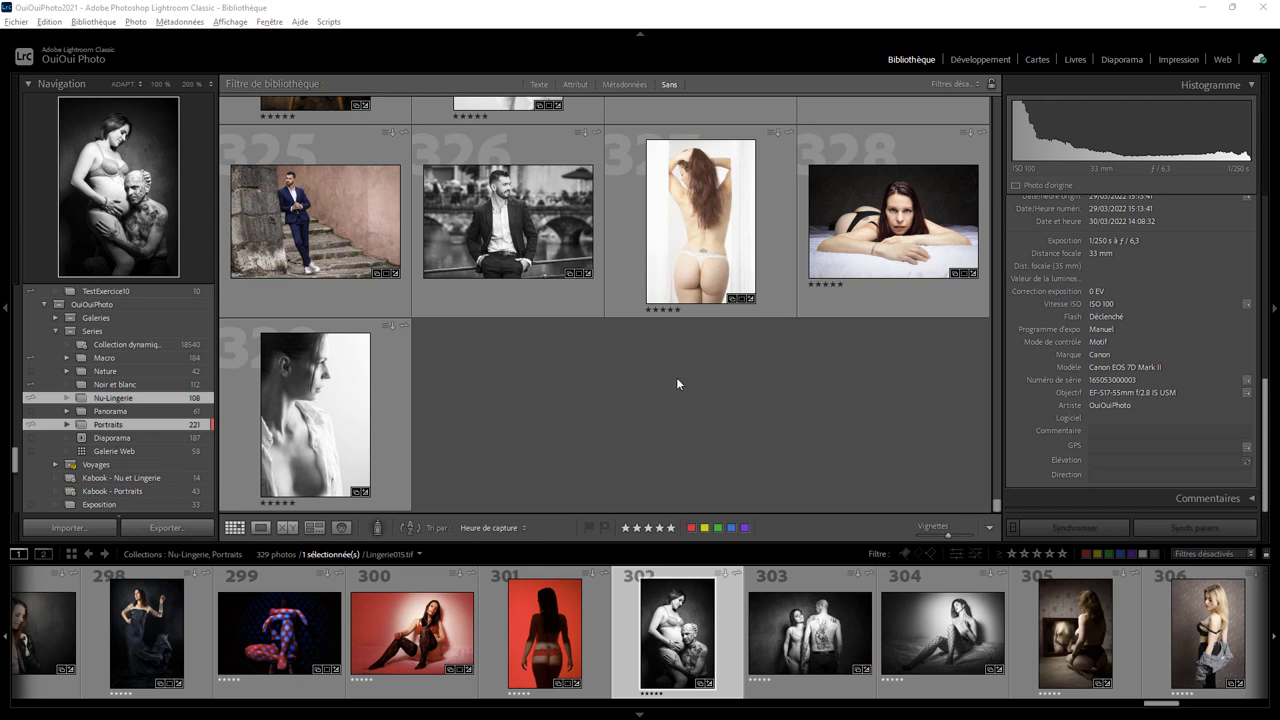
pyautogui.click(1262, 62)
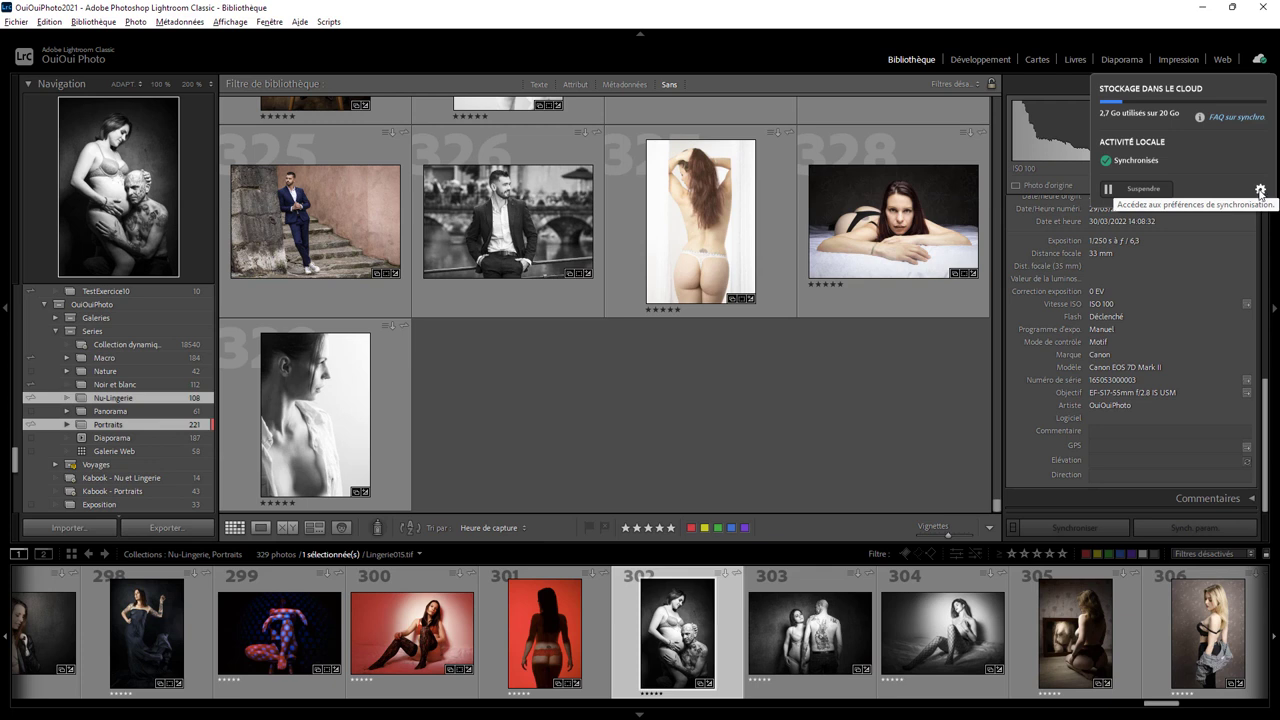
pyautogui.click(1260, 192)
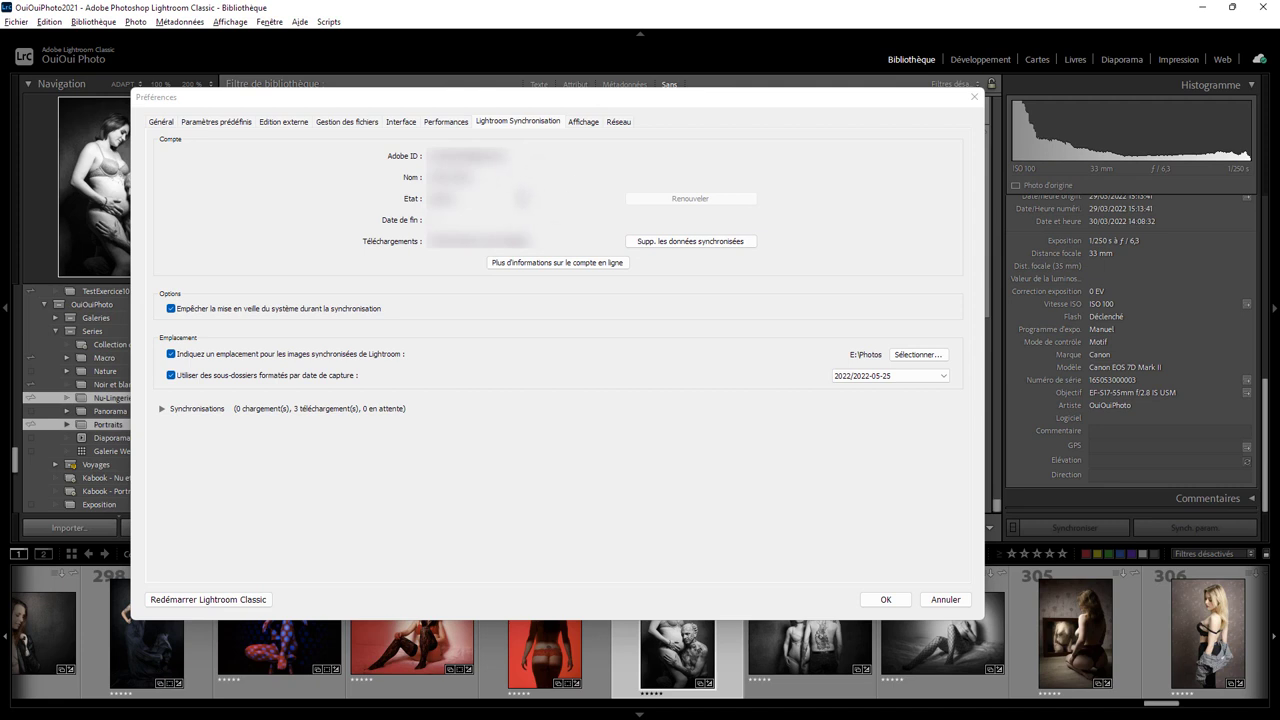
pyautogui.click(886, 600)
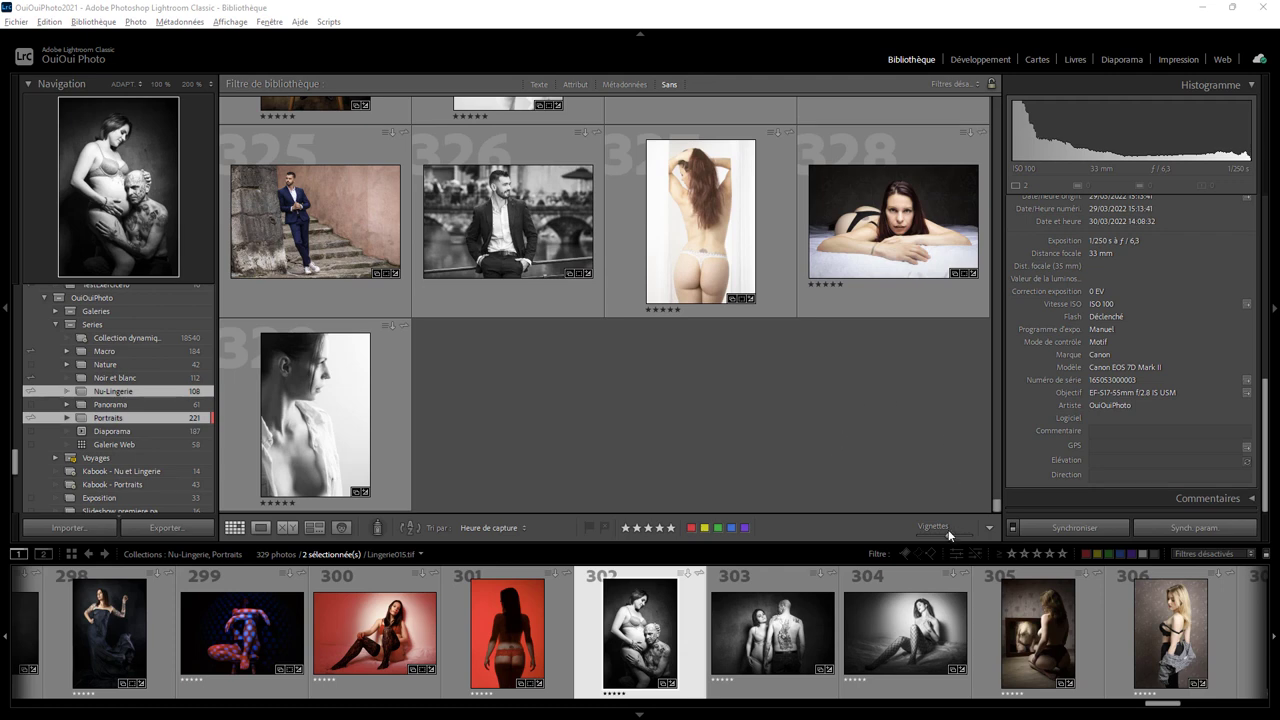
# Step: Shrink the thumbnails and select photos 329, 318, 302, 292, 283, 278 and 299
pyautogui.moveTo(949, 536); pyautogui.dragTo(923, 537)
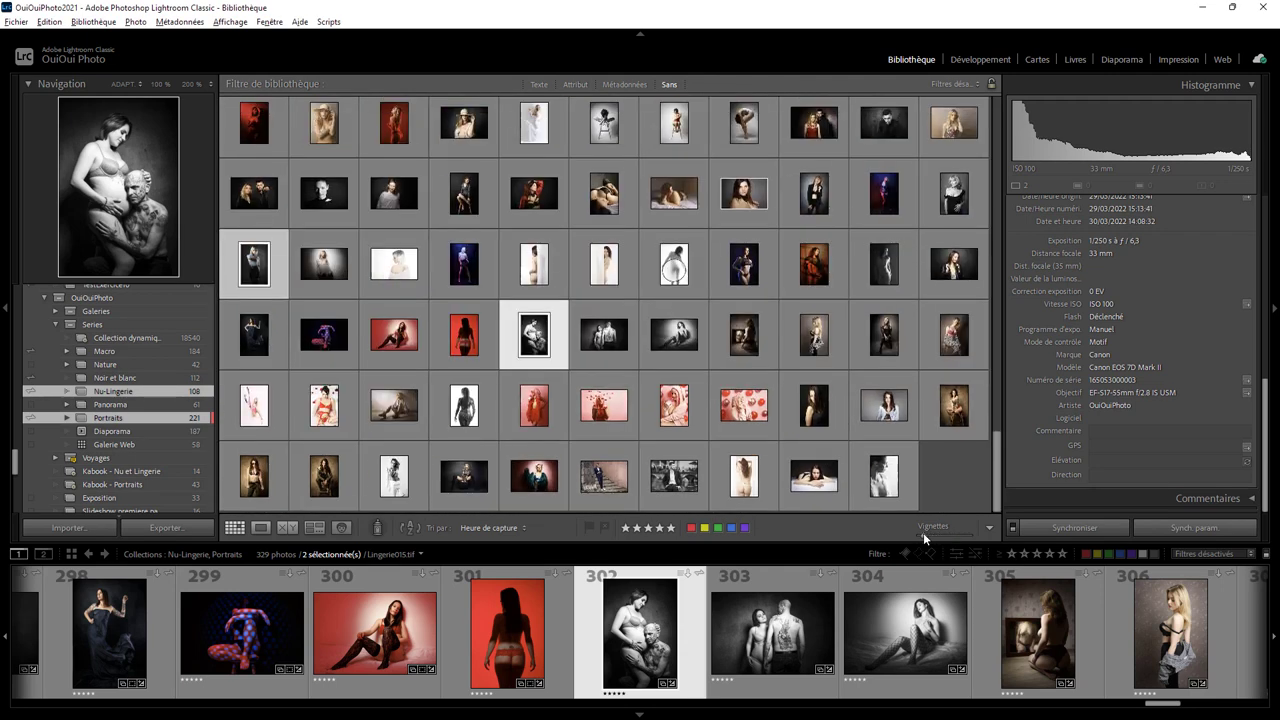
pyautogui.click(910, 480)
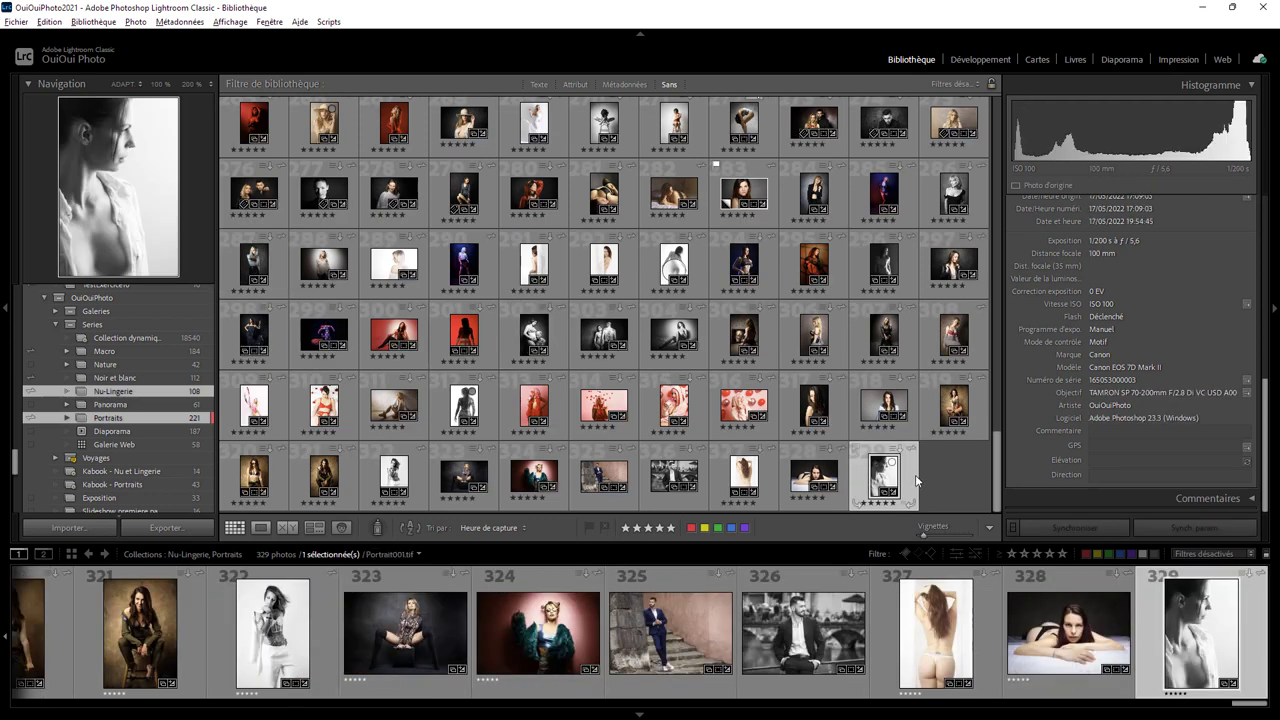
pyautogui.keyDown('ctrl'); pyautogui.click(867, 388); pyautogui.keyUp('ctrl')
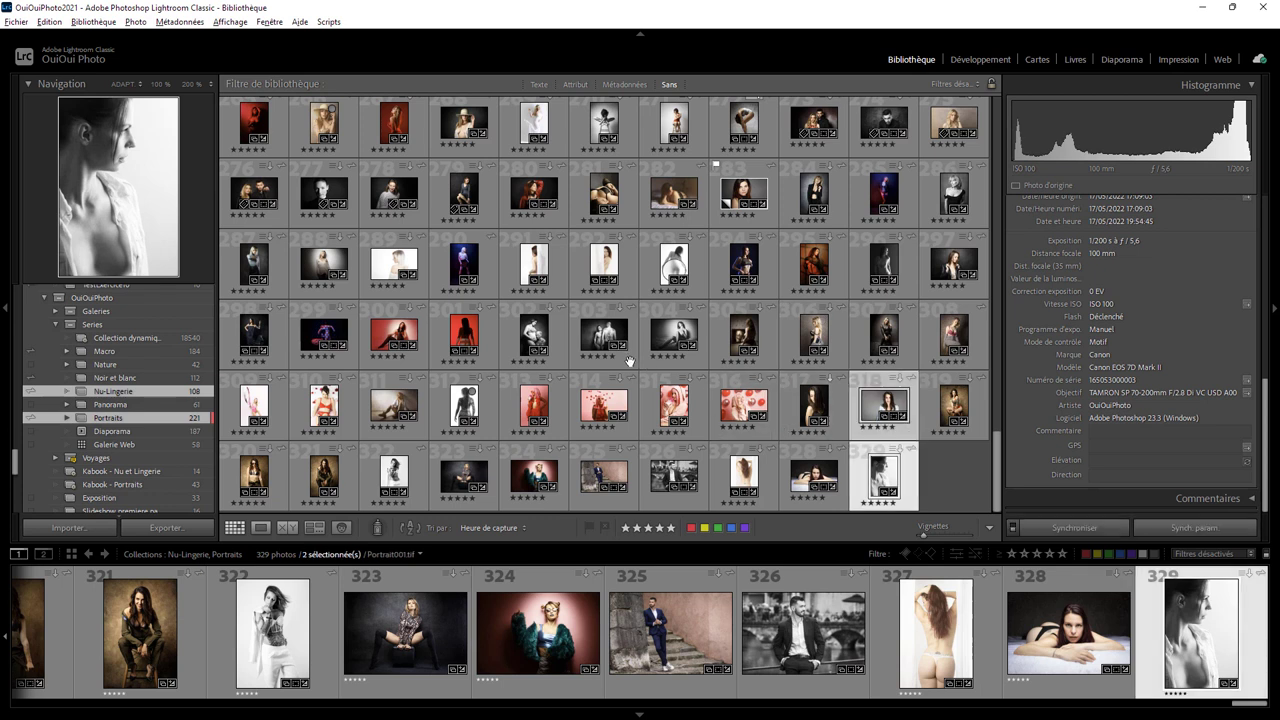
pyautogui.keyDown('ctrl'); pyautogui.click(564, 352); pyautogui.keyUp('ctrl')
pyautogui.keyDown('ctrl'); pyautogui.click(576, 266); pyautogui.keyUp('ctrl')
pyautogui.keyDown('ctrl'); pyautogui.click(725, 218); pyautogui.keyUp('ctrl')
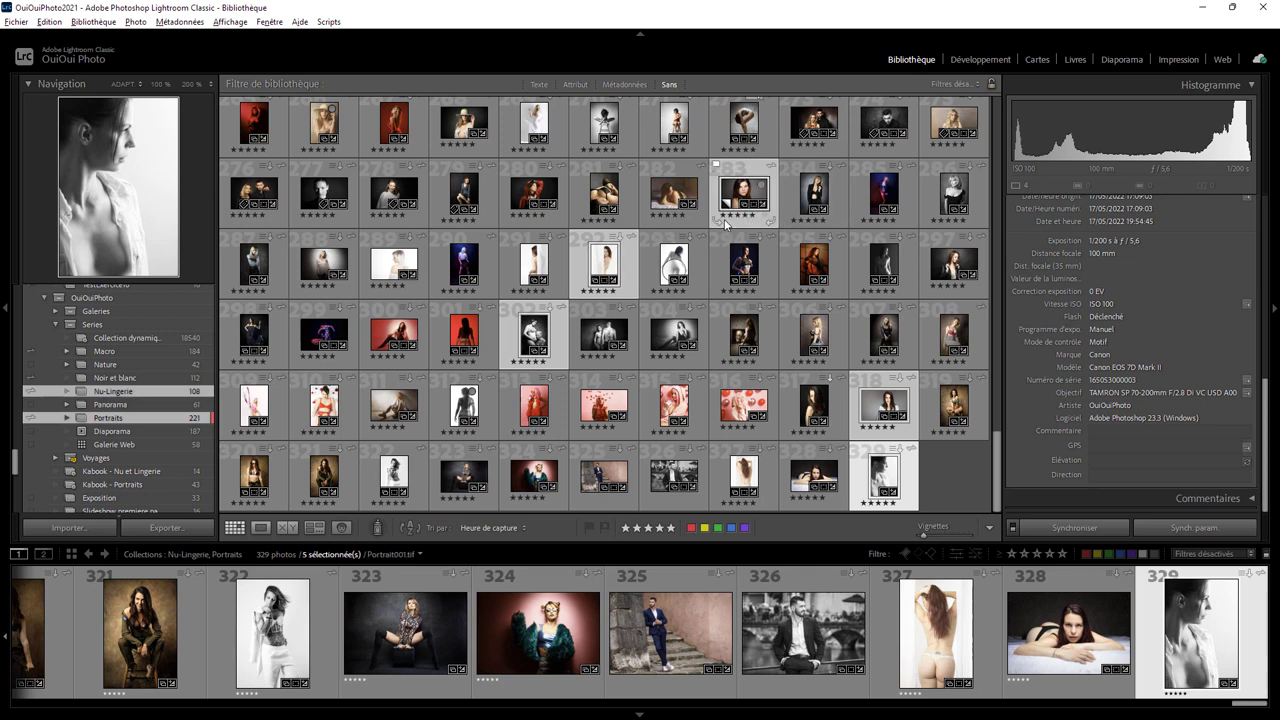
pyautogui.keyDown('ctrl'); pyautogui.click(405, 221); pyautogui.keyUp('ctrl')
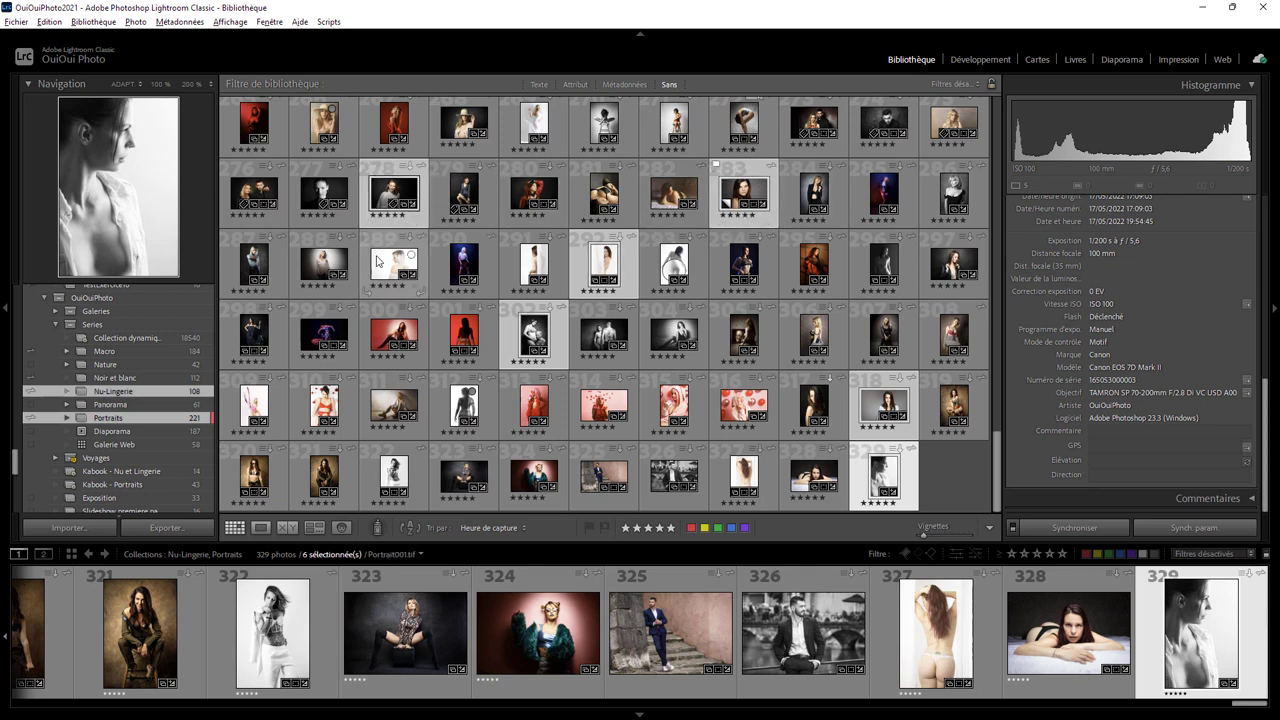
pyautogui.keyDown('ctrl'); pyautogui.click(321, 318); pyautogui.keyUp('ctrl')
# Step: Add photos 287, 322, 312, 315 and three more portraits, making 14 selected
pyautogui.keyDown('ctrl'); pyautogui.click(258, 262); pyautogui.keyUp('ctrl')
pyautogui.keyDown('ctrl'); pyautogui.click(276, 140); pyautogui.keyUp('ctrl')
pyautogui.keyDown('ctrl'); pyautogui.click(414, 130); pyautogui.keyUp('ctrl')
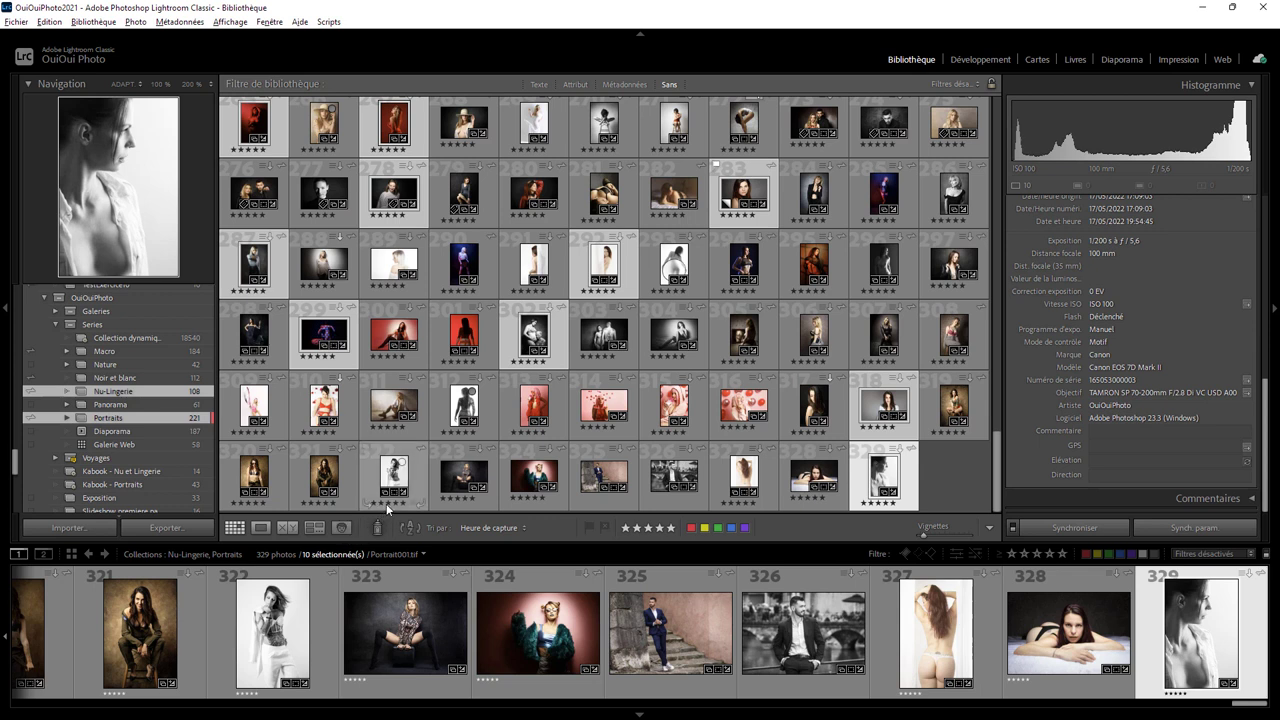
pyautogui.keyDown('ctrl'); pyautogui.click(421, 476); pyautogui.keyUp('ctrl')
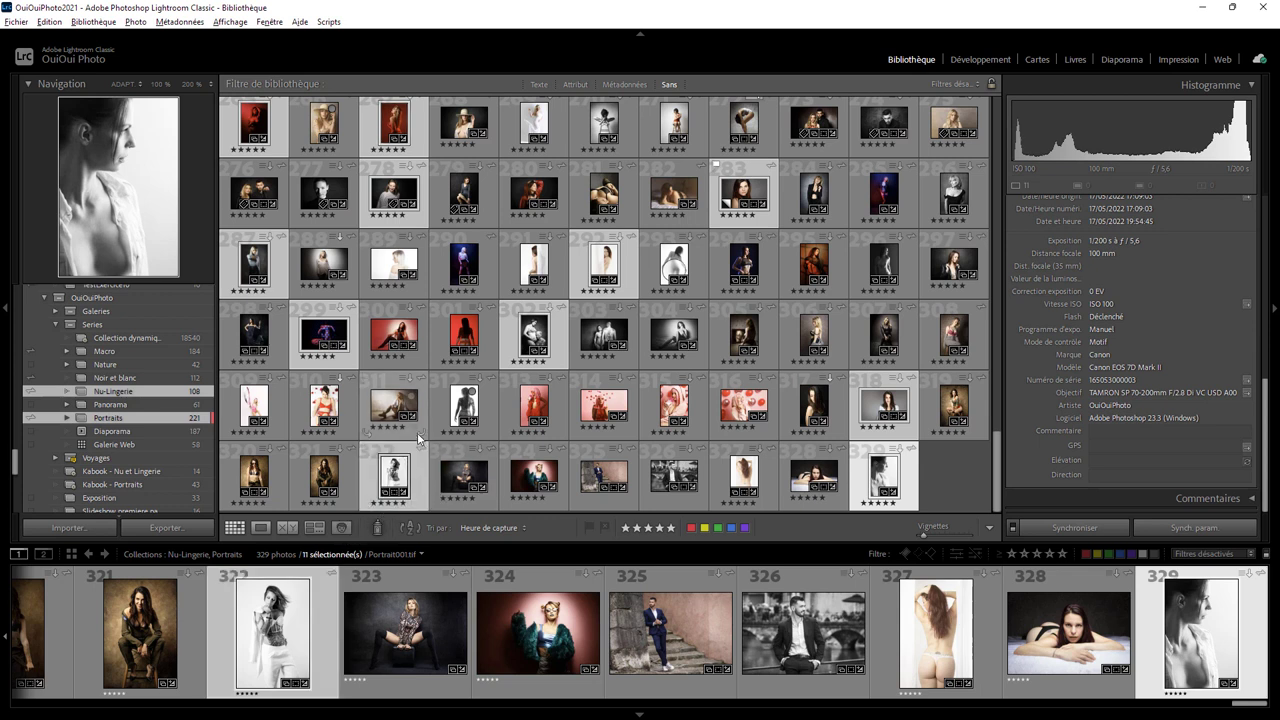
pyautogui.keyDown('ctrl'); pyautogui.click(410, 430); pyautogui.keyUp('ctrl')
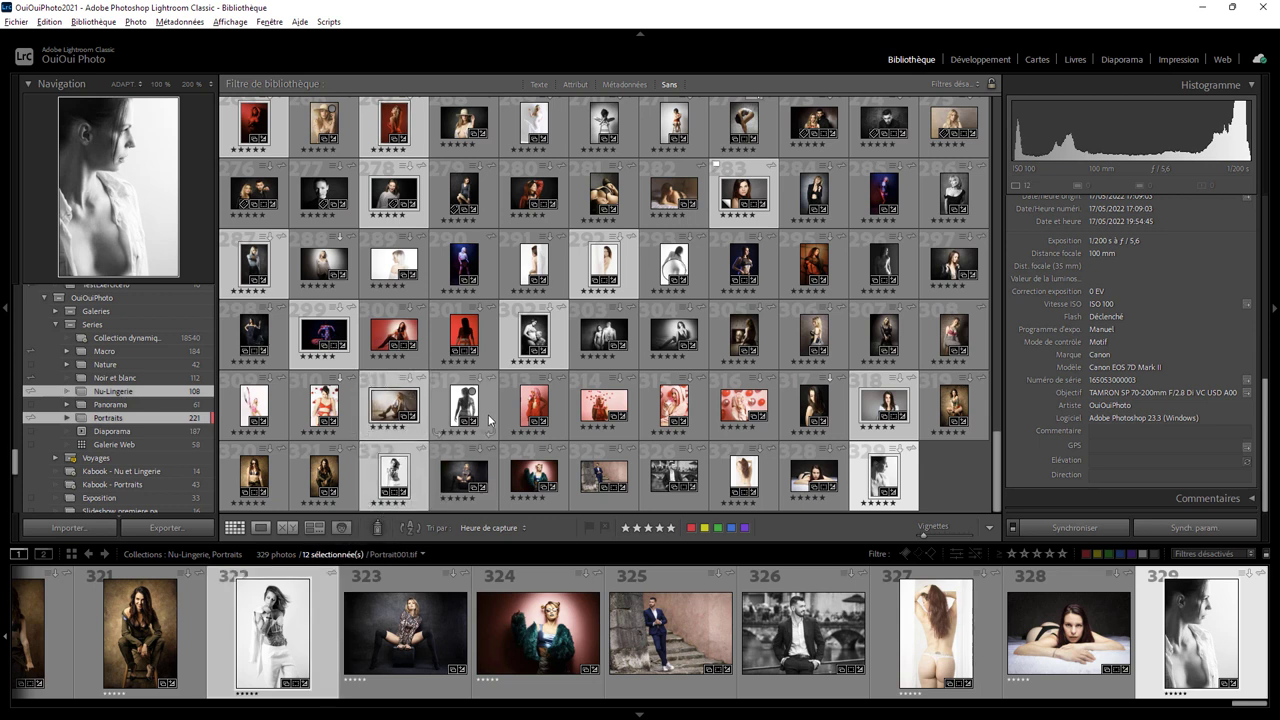
pyautogui.keyDown('ctrl'); pyautogui.click(484, 426); pyautogui.keyUp('ctrl')
pyautogui.keyDown('ctrl'); pyautogui.click(588, 387); pyautogui.keyUp('ctrl')
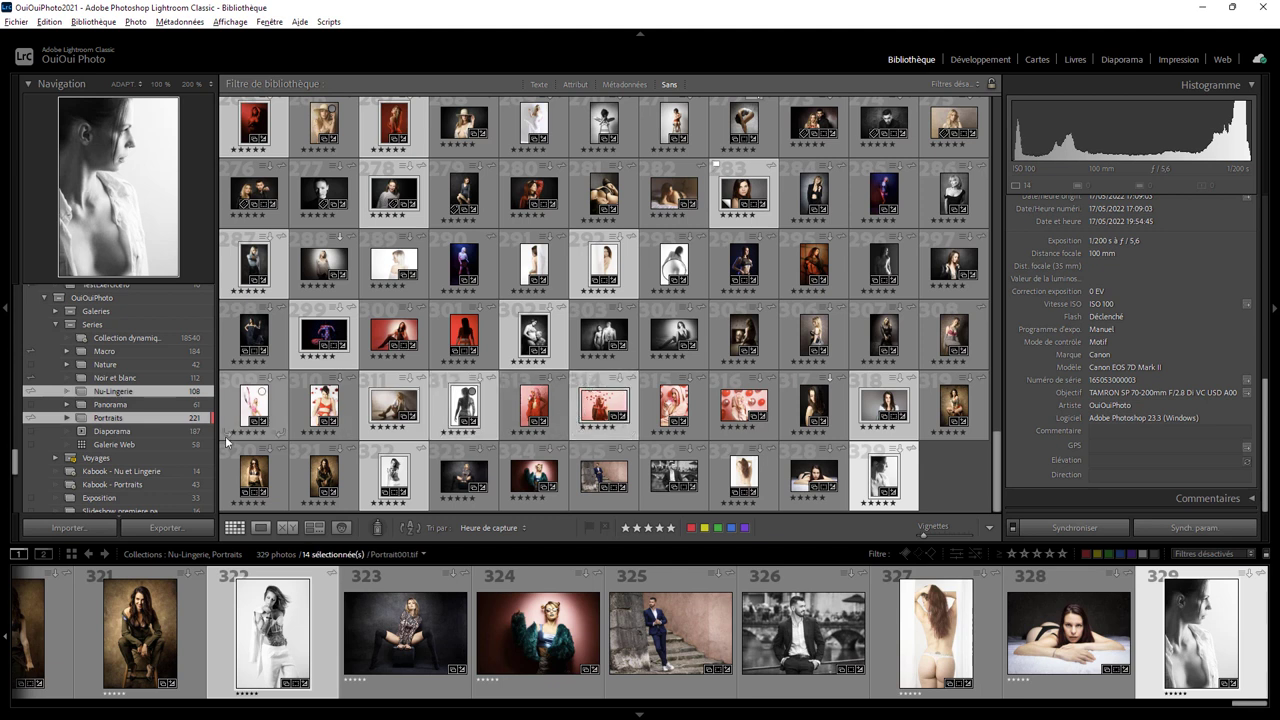
pyautogui.moveTo(14, 463); pyautogui.dragTo(14, 385)
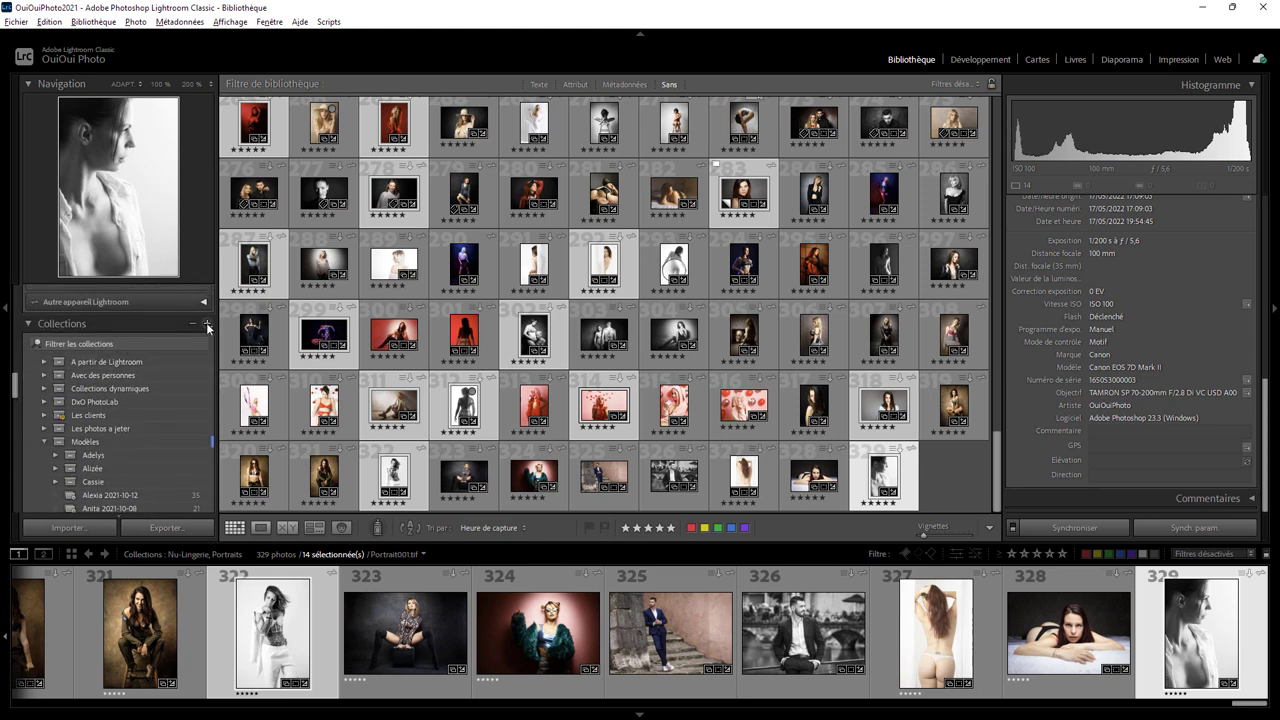
# Step: Create collection 'TestExercice10 de OuiOuiPhoto' from the 14 photos, no set, synced with Lightroom
pyautogui.click(208, 328)
pyautogui.click(232, 341)
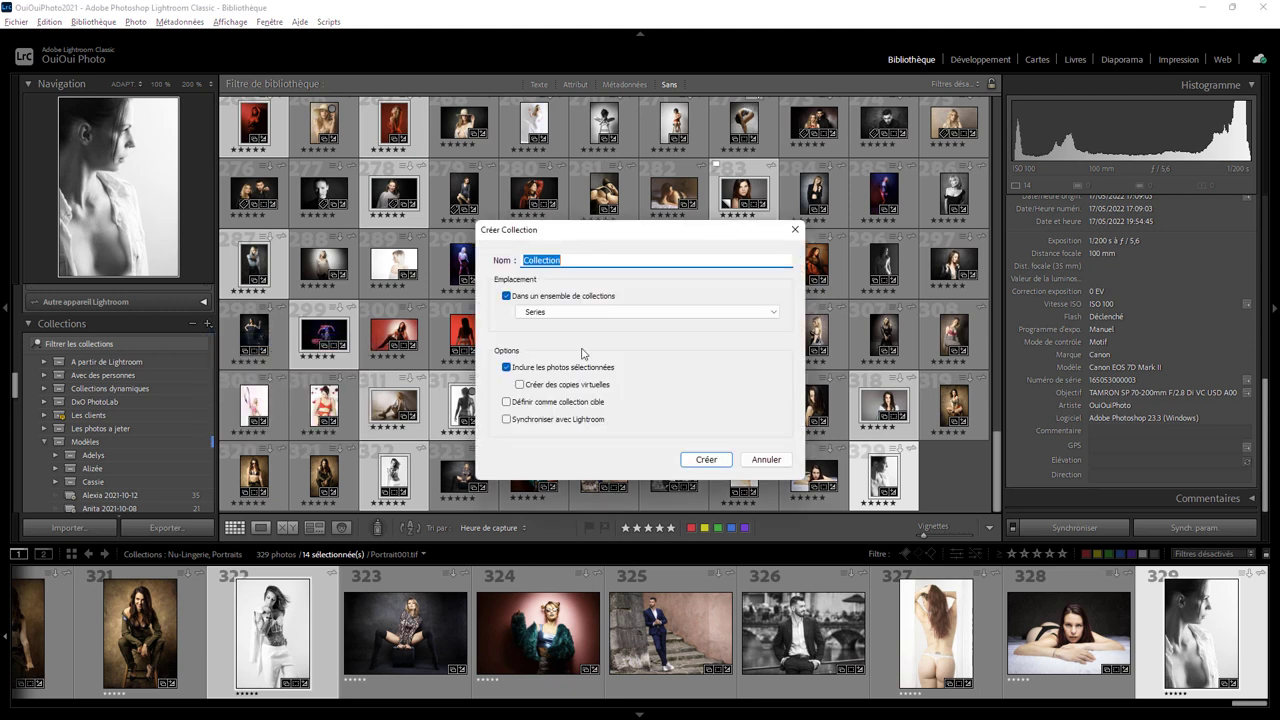
pyautogui.write('TestExercice10 ')
pyautogui.write('de')
pyautogui.write(' OuiOuiPhoto')
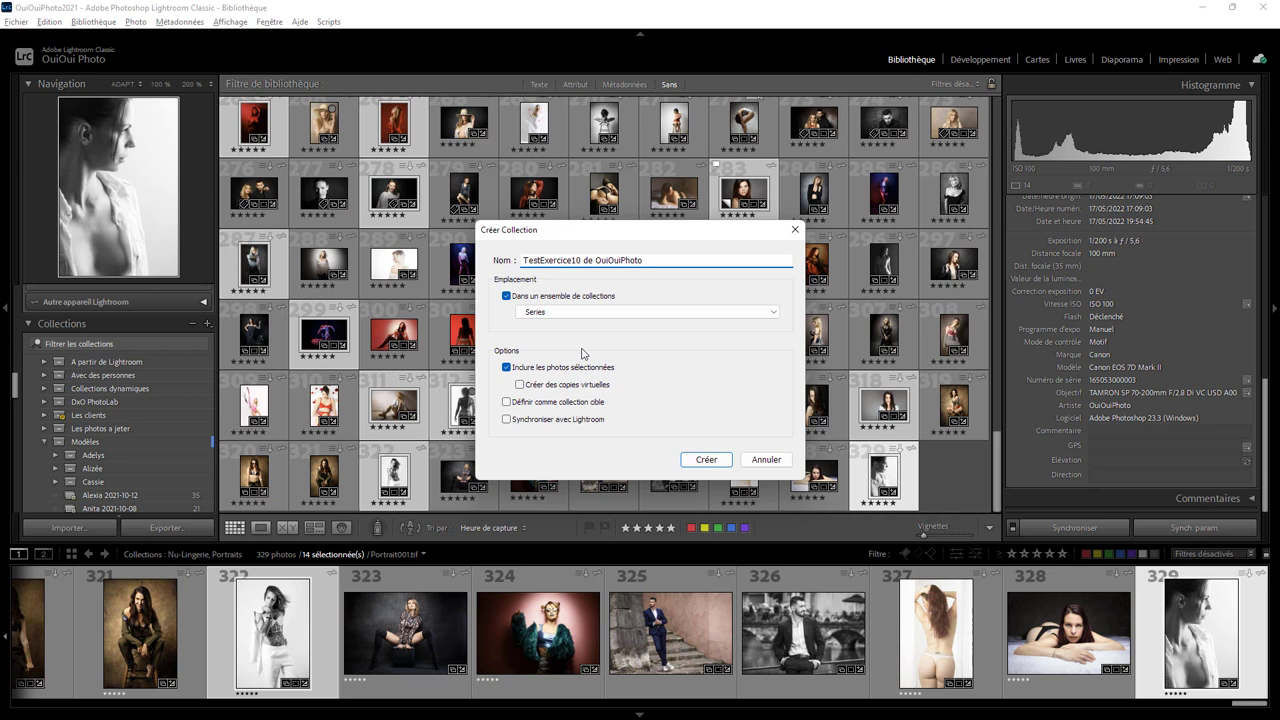
pyautogui.click(546, 296)
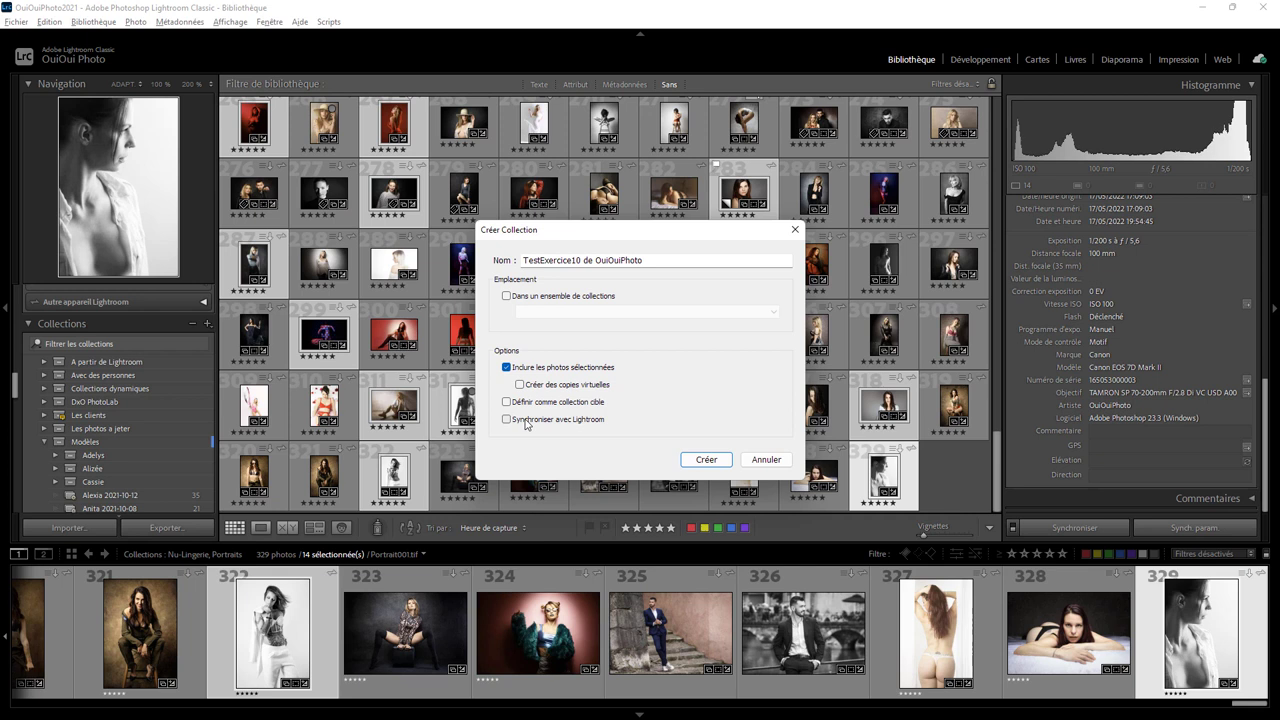
pyautogui.click(524, 421)
pyautogui.click(712, 460)
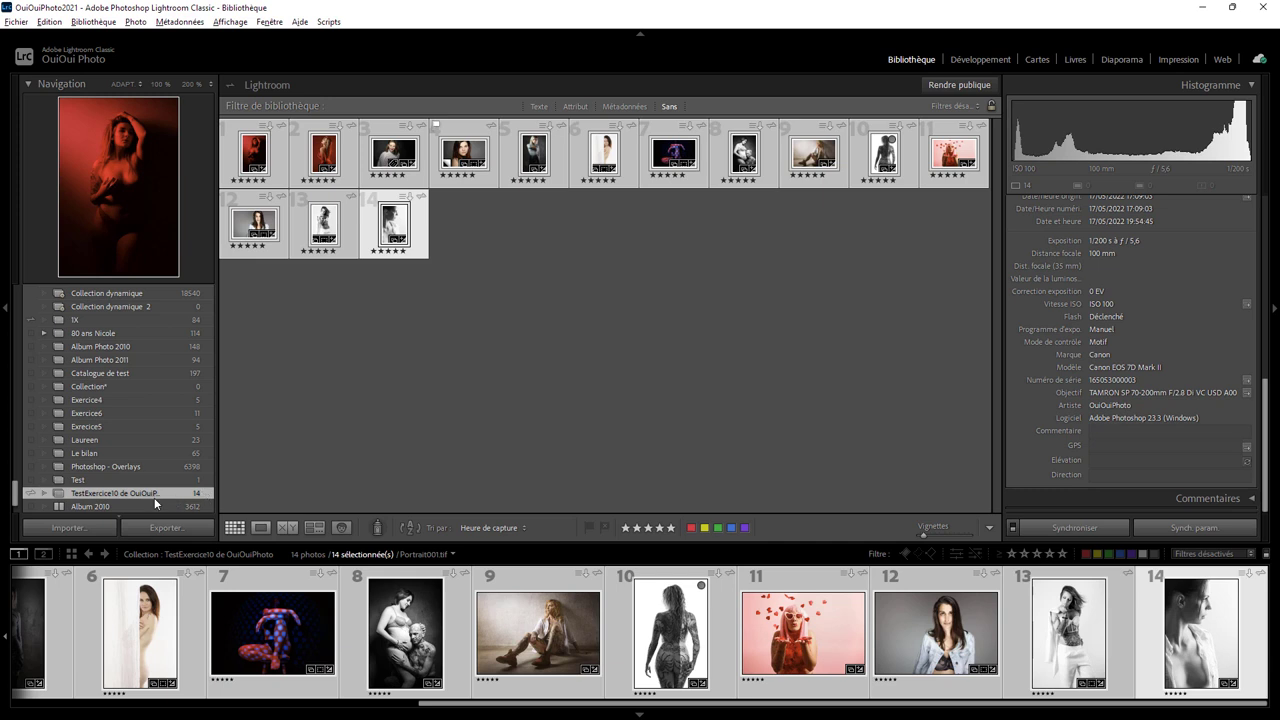
# Step: Keep the new collection syncing by cancelling the sync toggle, then open its context menu
pyautogui.click(31, 497)
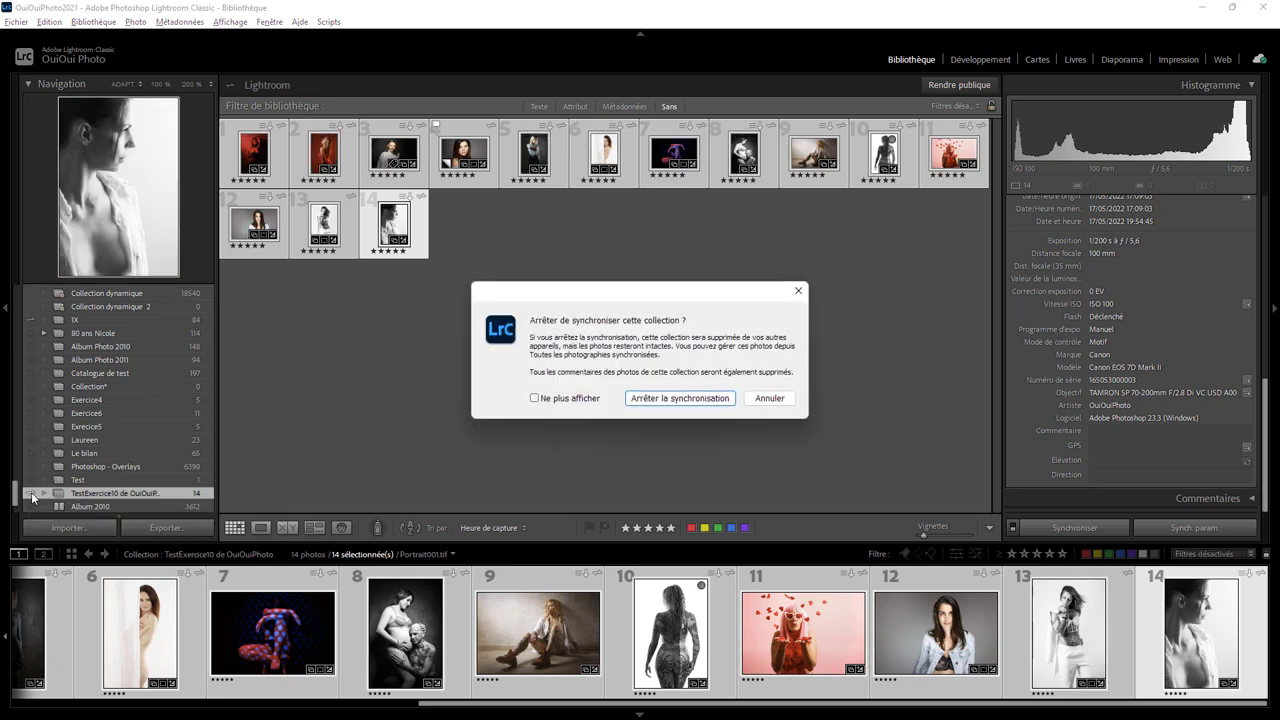
pyautogui.click(770, 398)
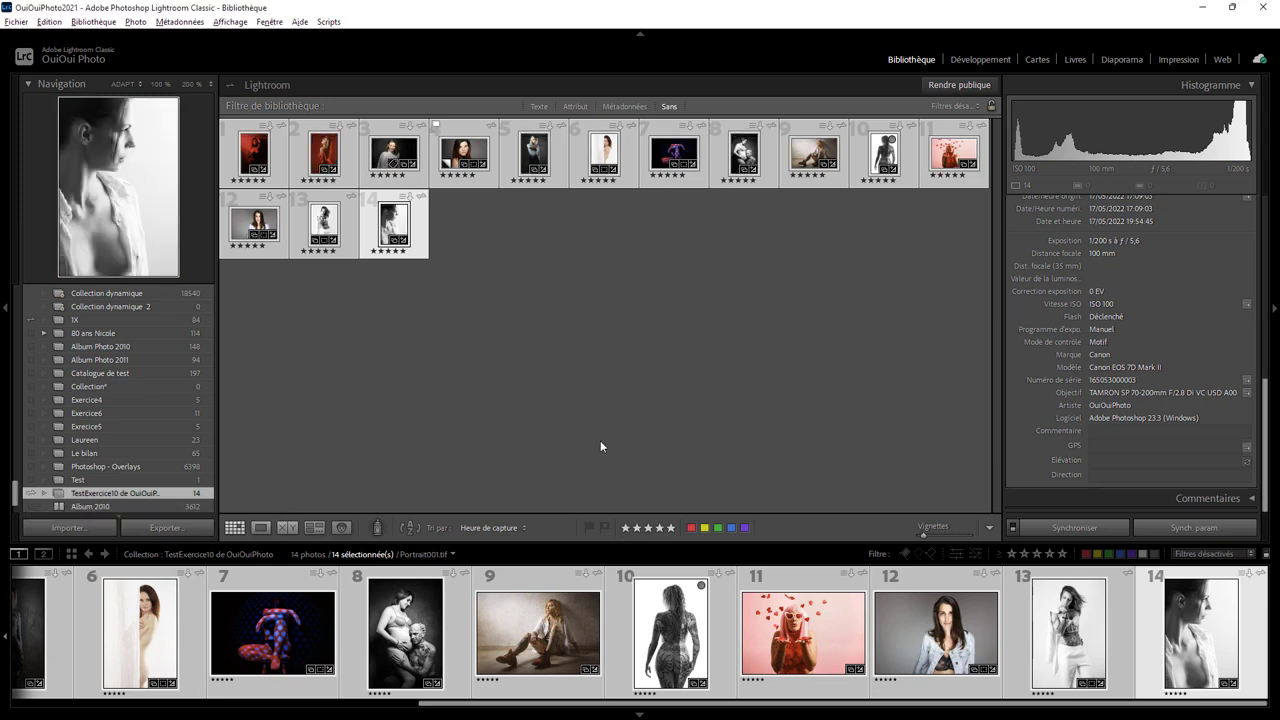
pyautogui.rightClick(182, 495)
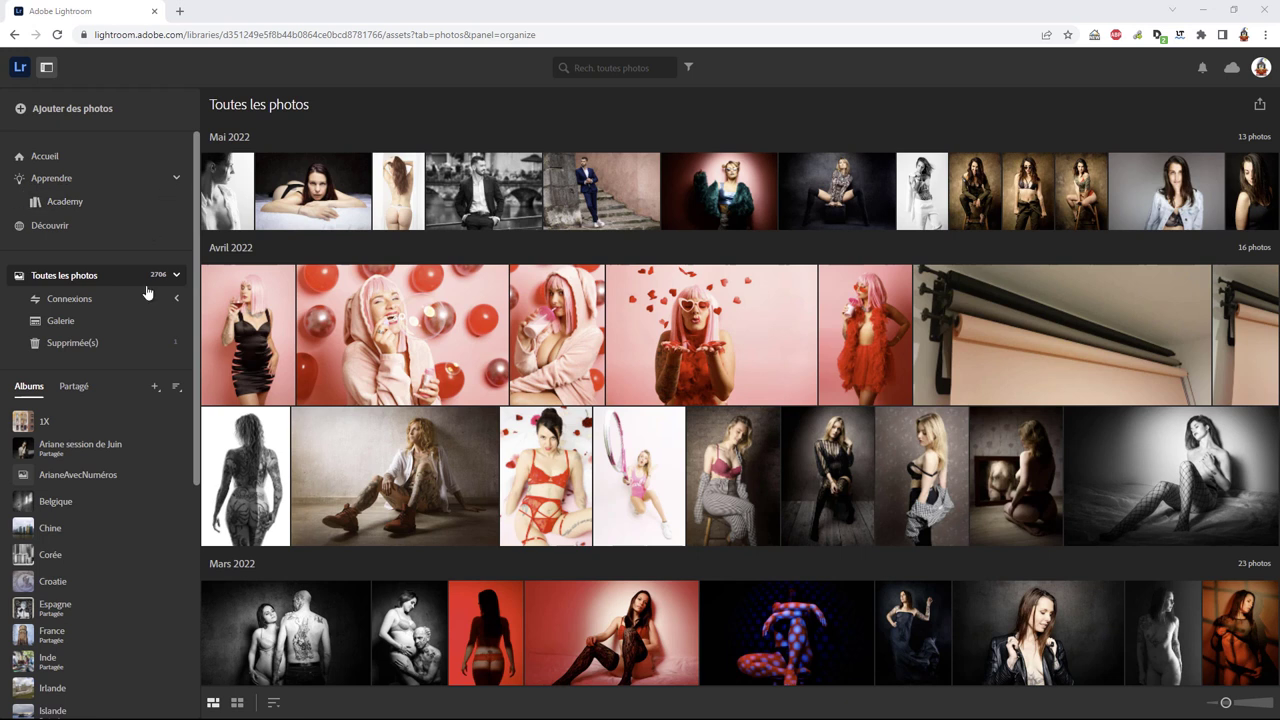
# Step: Open the TestExercice10 de OuiOuiPhoto album and show it as a square grid
pyautogui.scroll(-1, 80, 340)
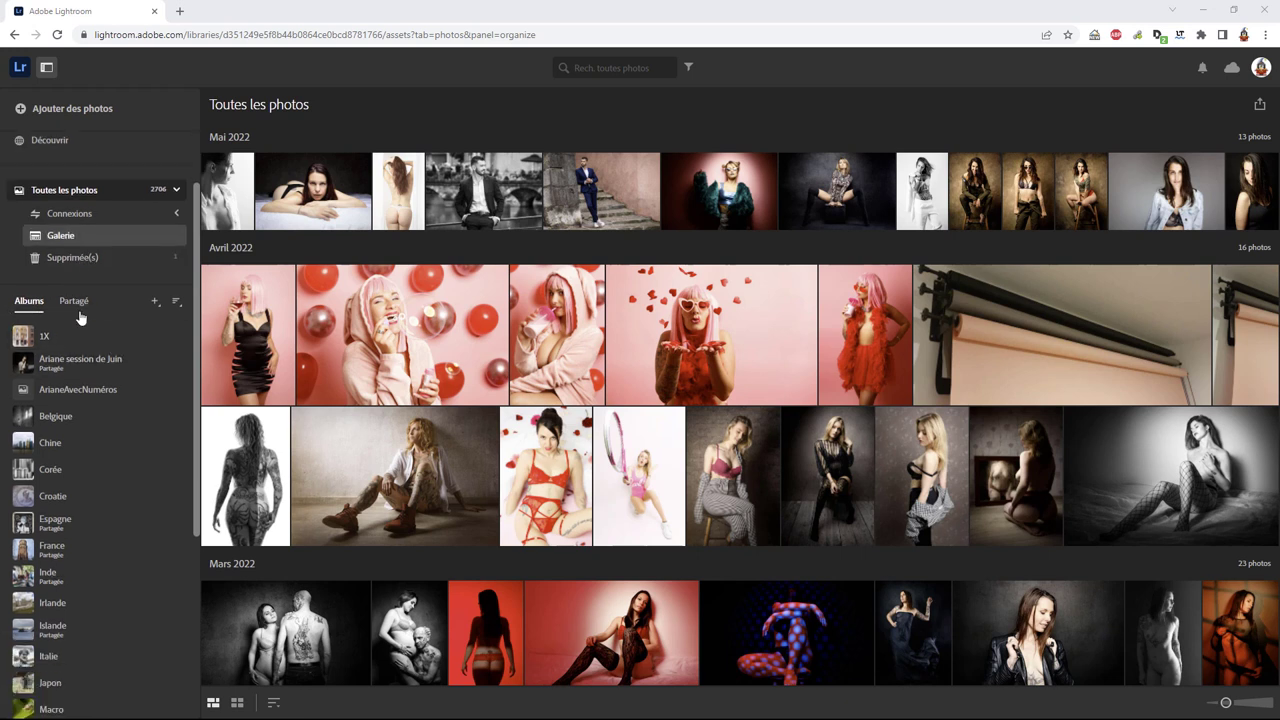
pyautogui.scroll(-3, 79, 309)
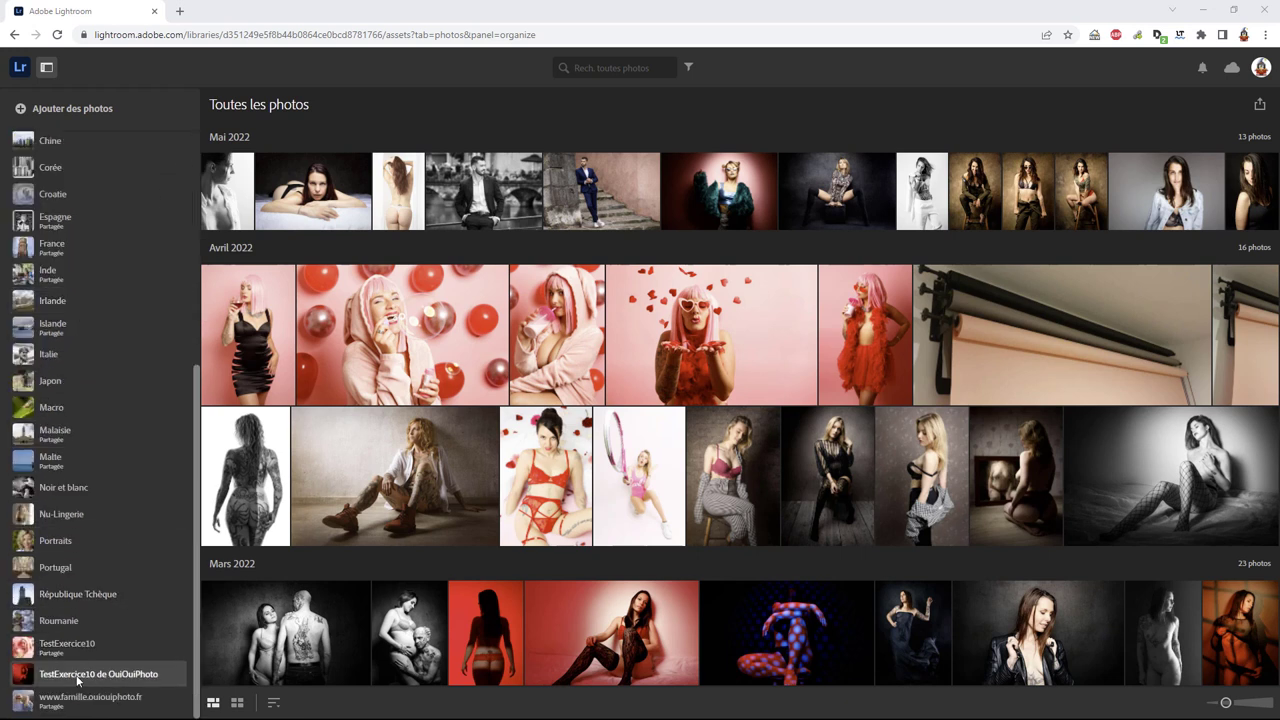
pyautogui.click(118, 675)
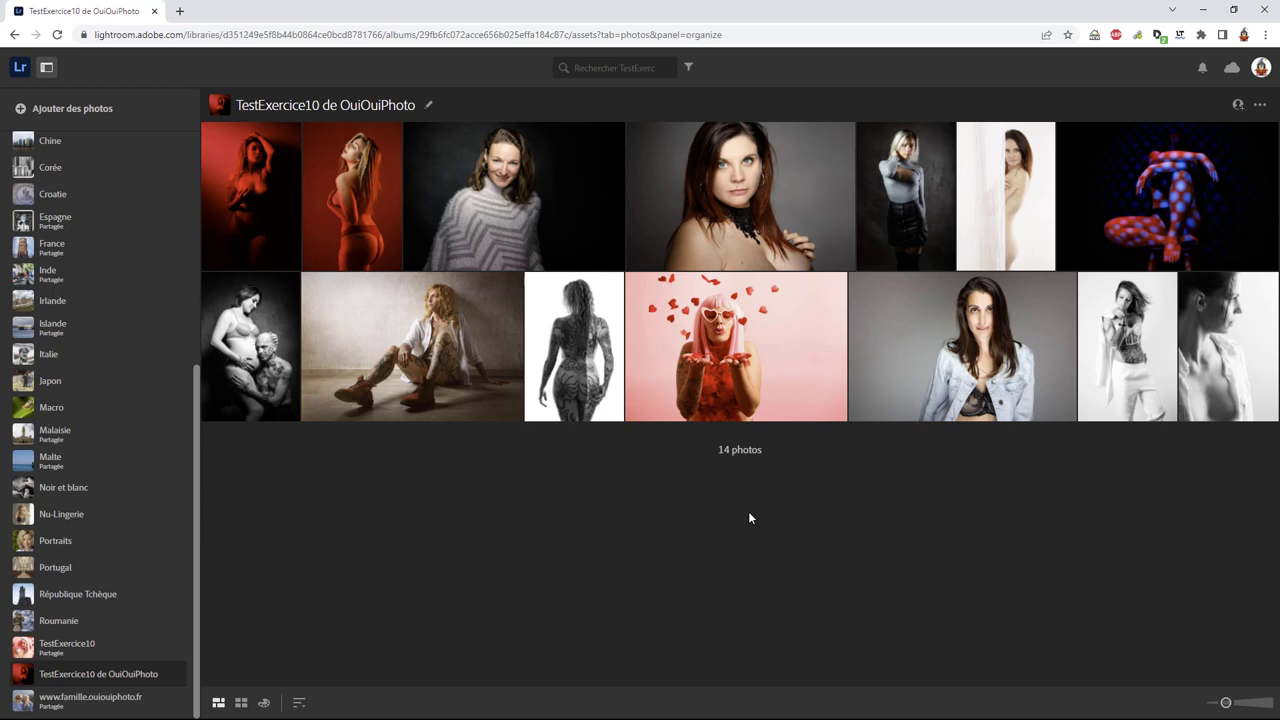
pyautogui.click(239, 705)
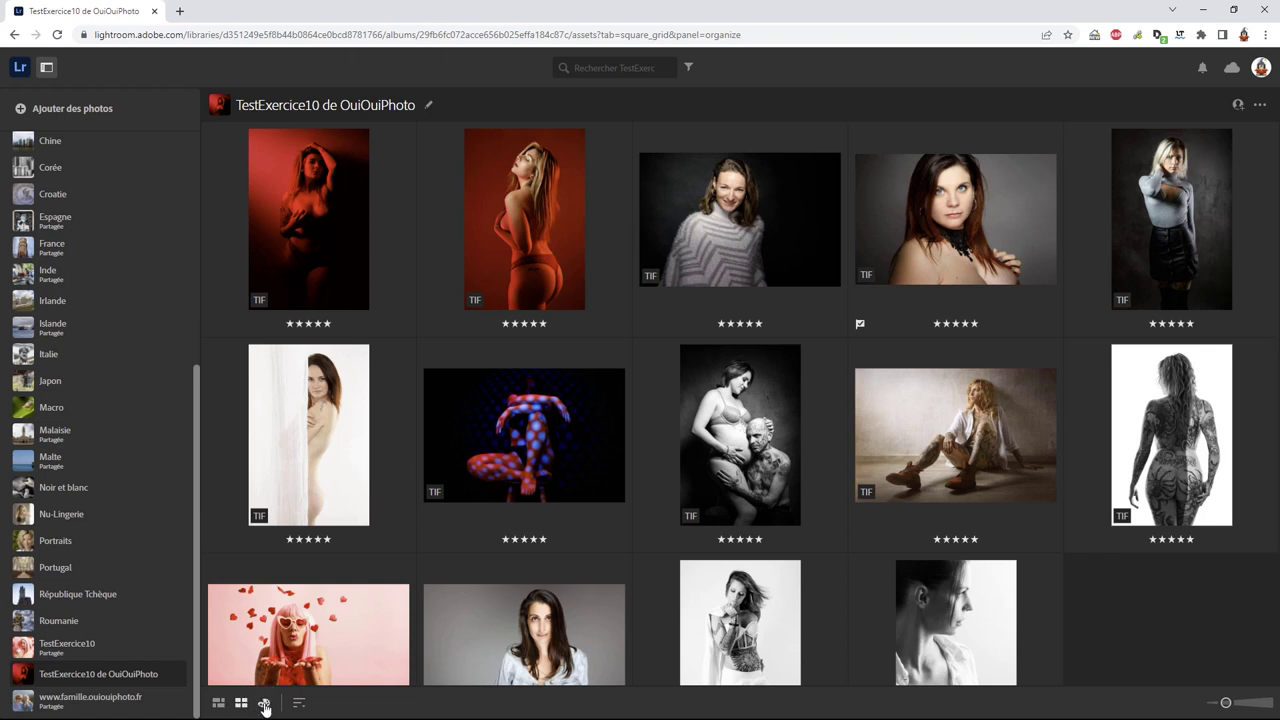
# Step: Preview the album's display page in mosaic layout with a white background
pyautogui.click(265, 705)
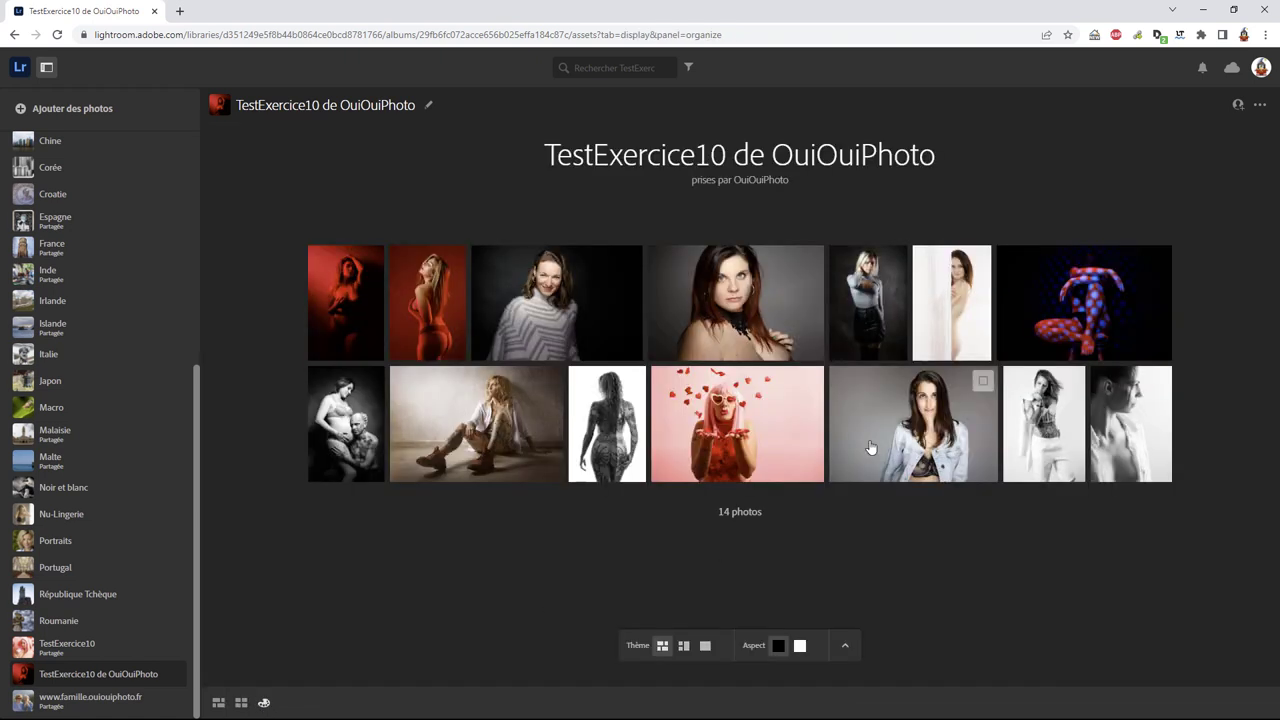
pyautogui.moveTo(735, 302)
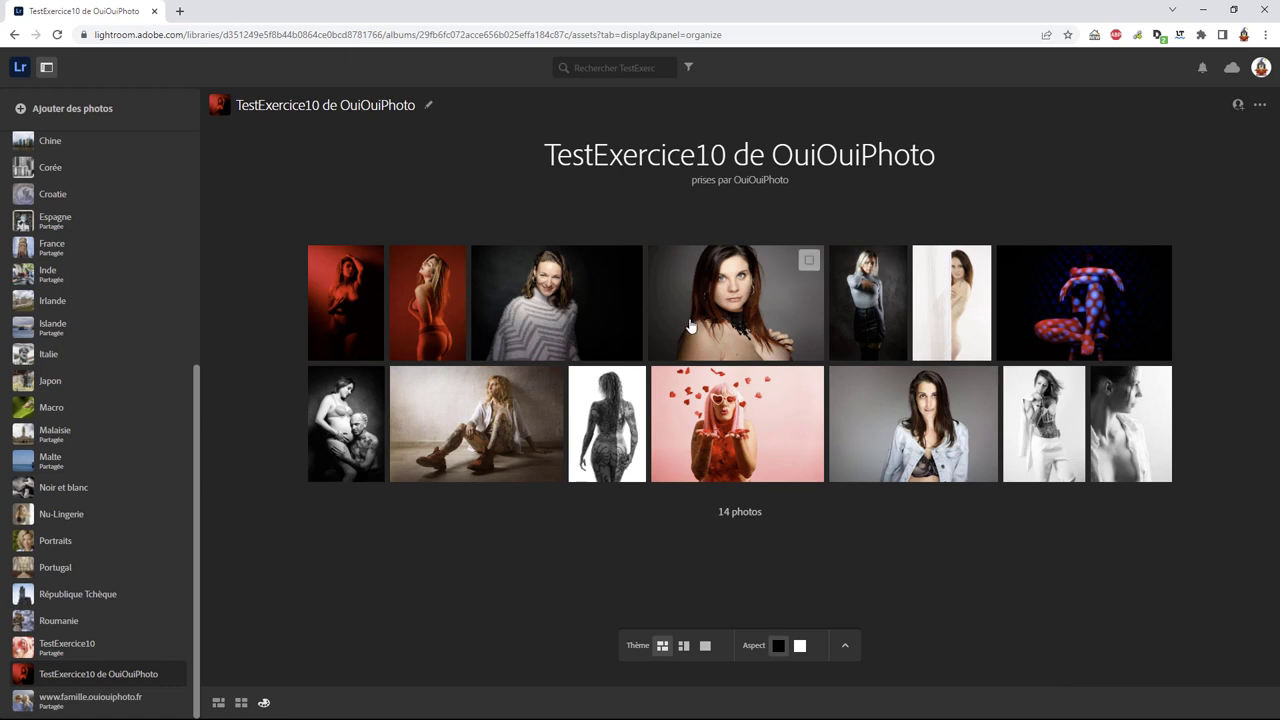
pyautogui.click(684, 648)
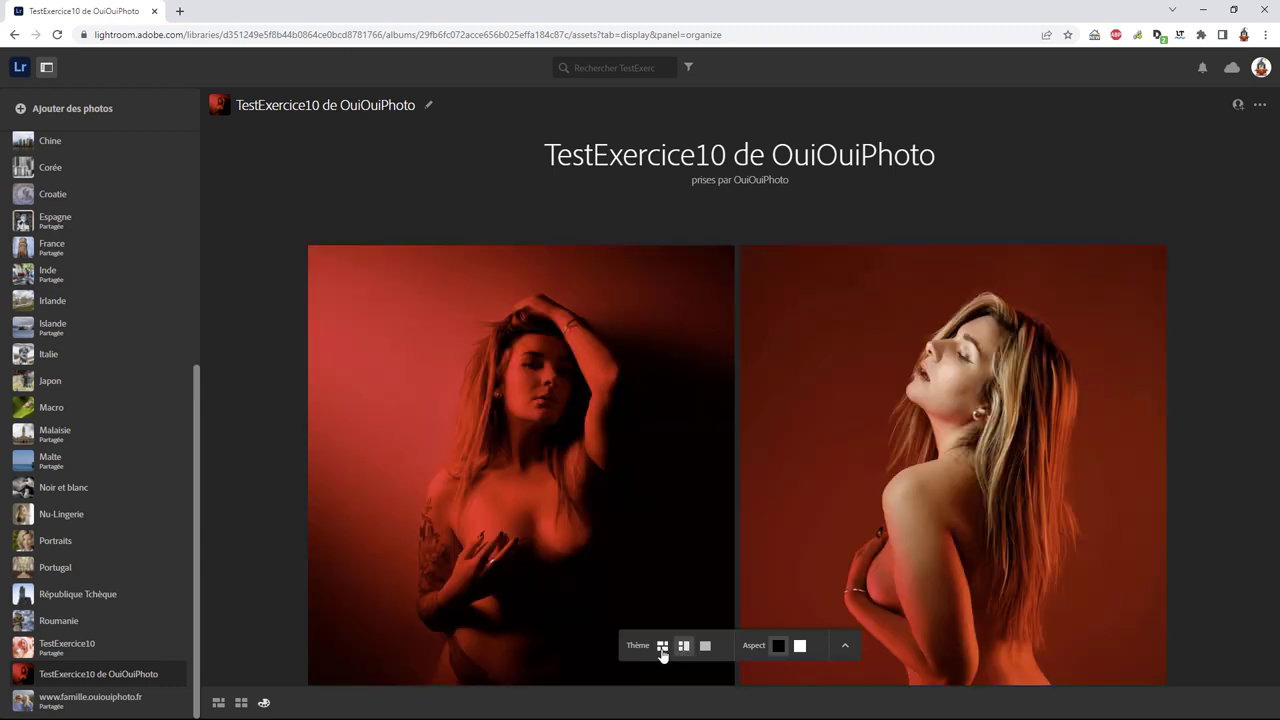
pyautogui.click(661, 650)
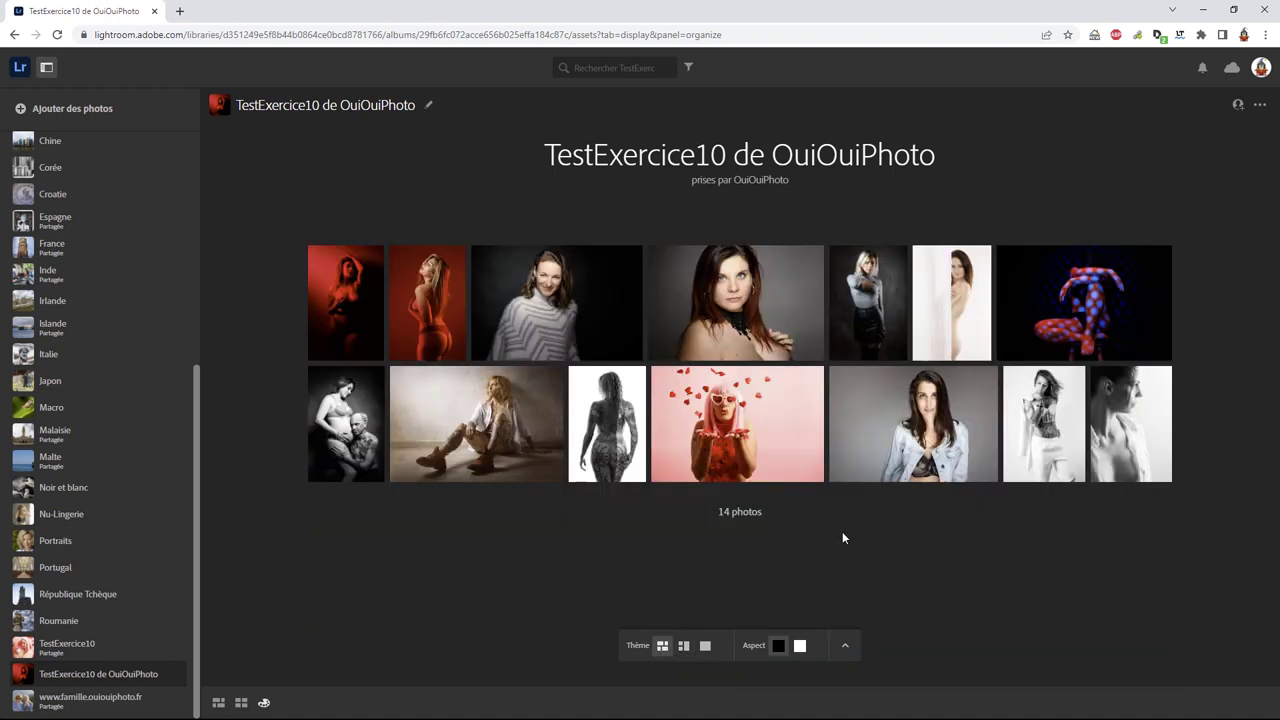
pyautogui.click(800, 648)
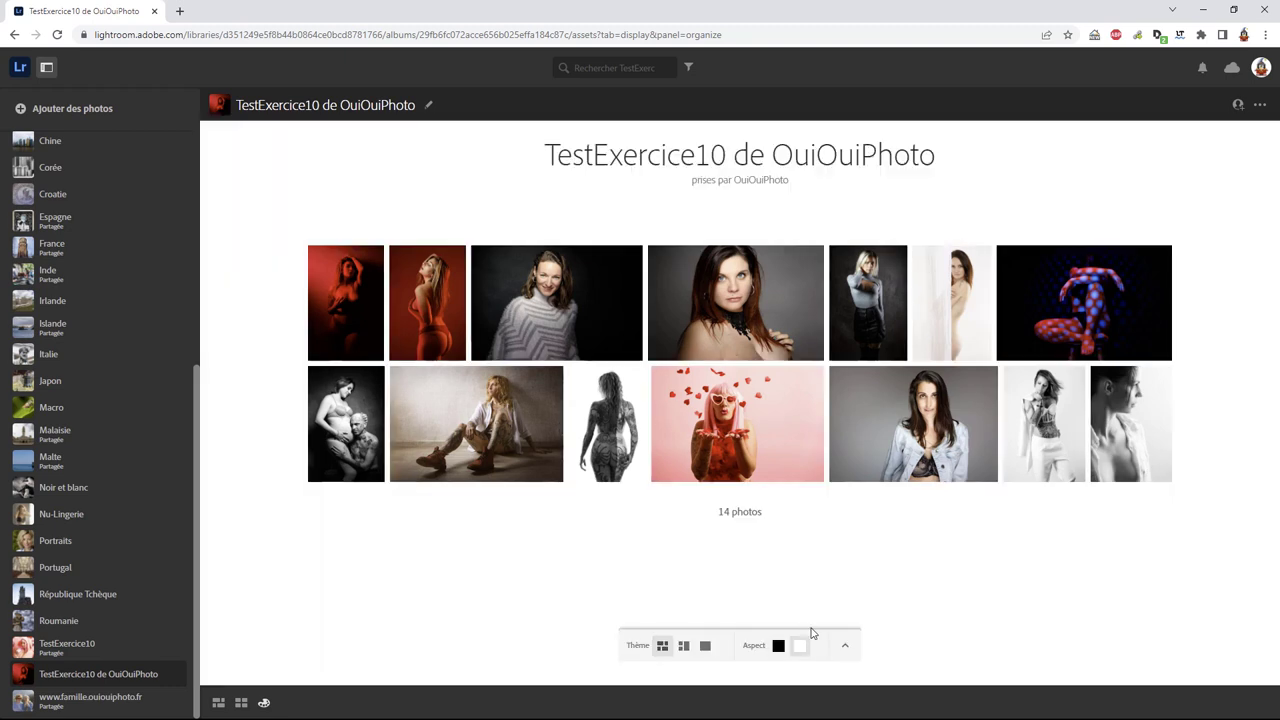
# Step: Hide the album title and author, and use the cover photo on the page
pyautogui.click(847, 649)
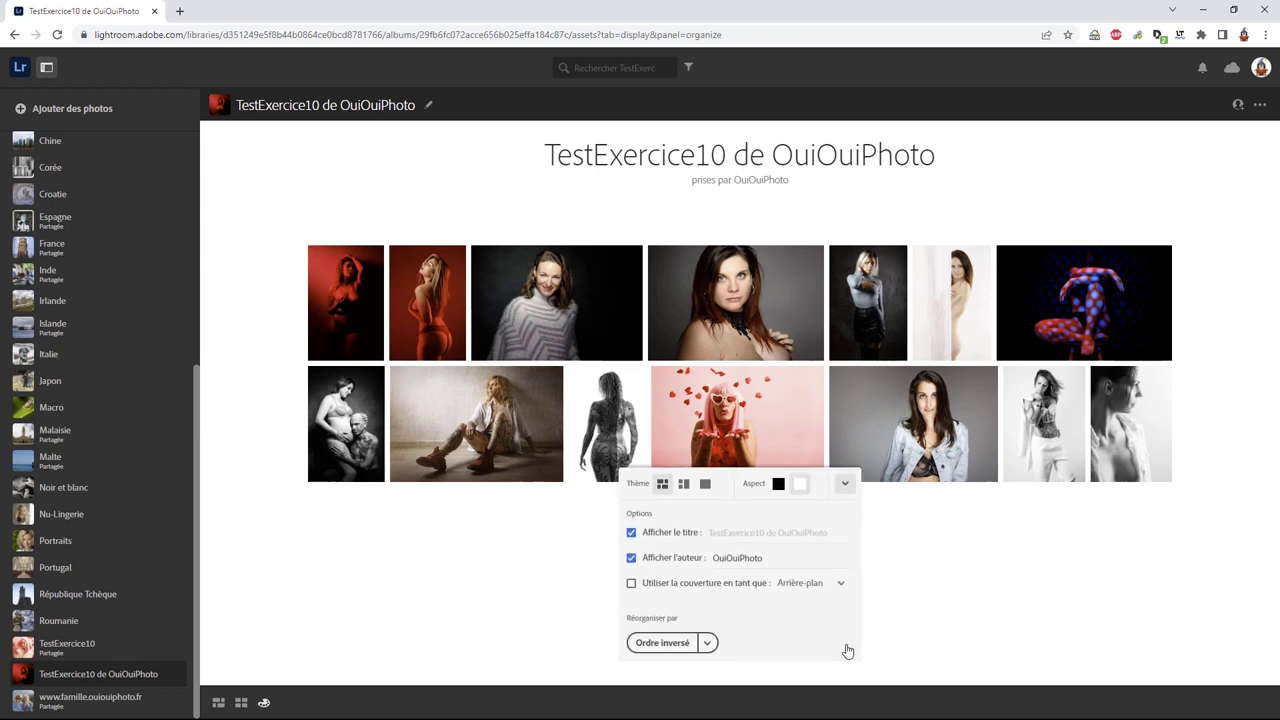
pyautogui.click(656, 538)
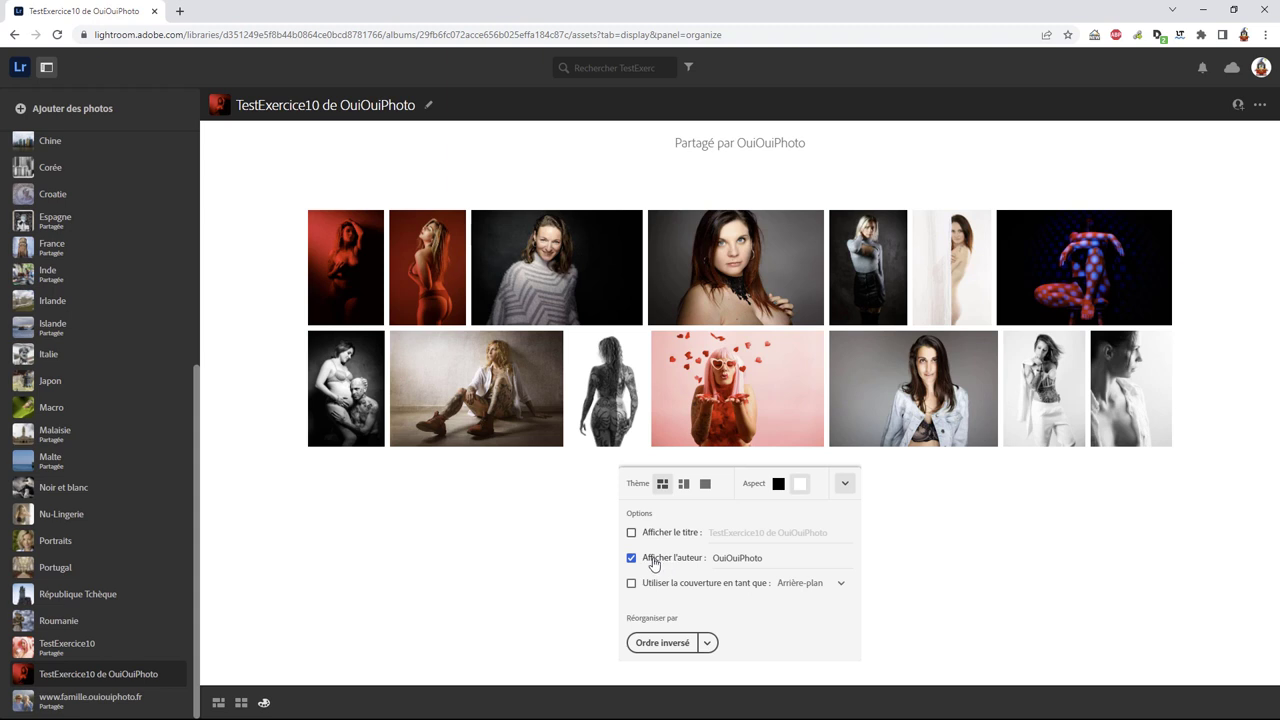
pyautogui.click(654, 561)
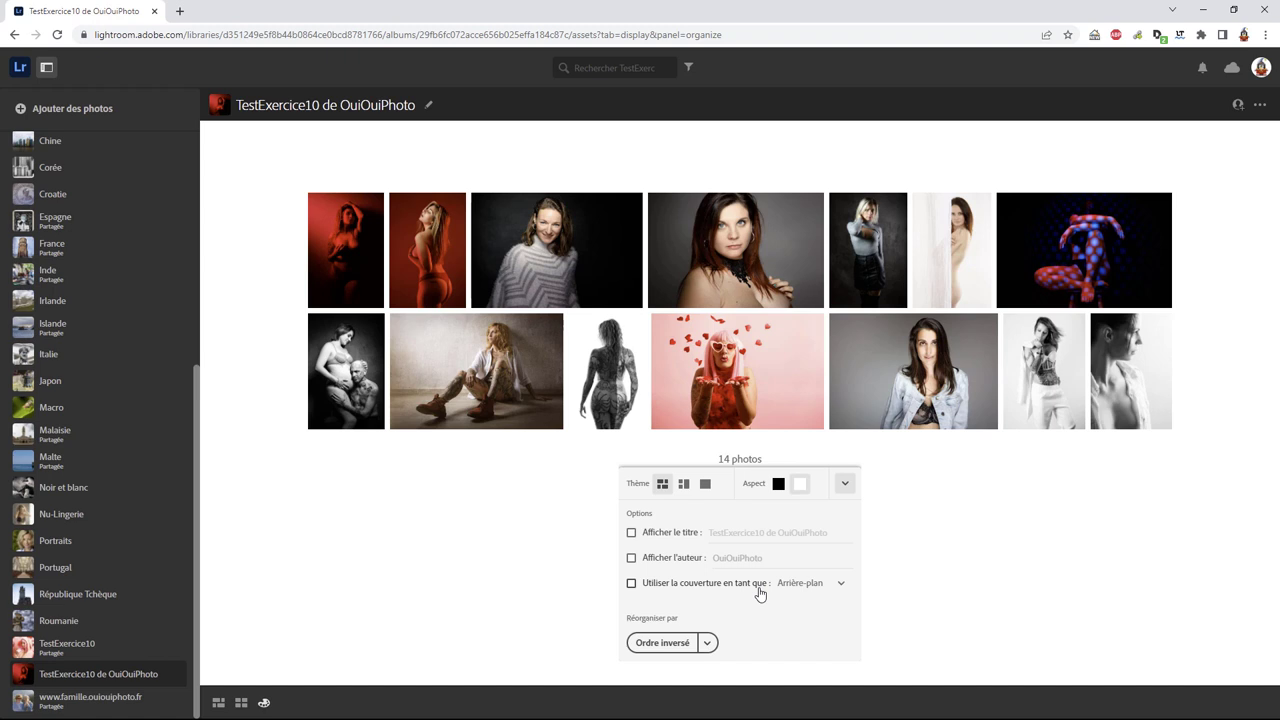
pyautogui.click(841, 586)
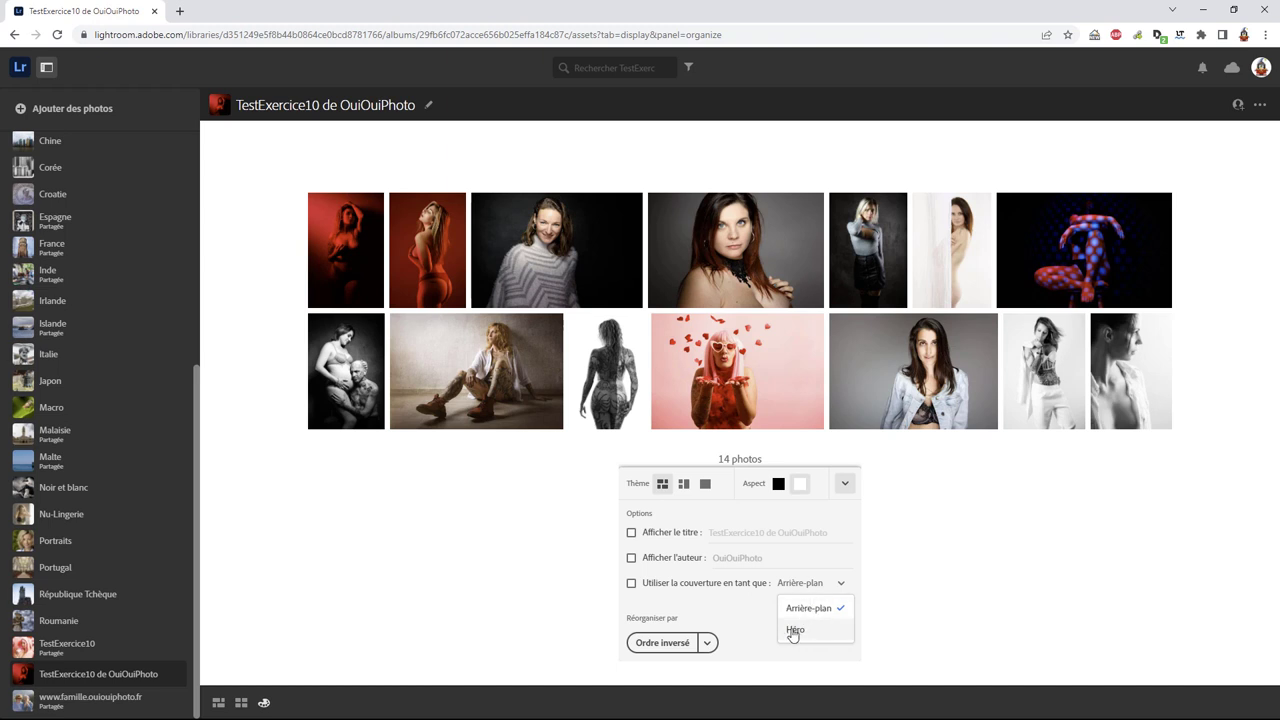
pyautogui.click(659, 588)
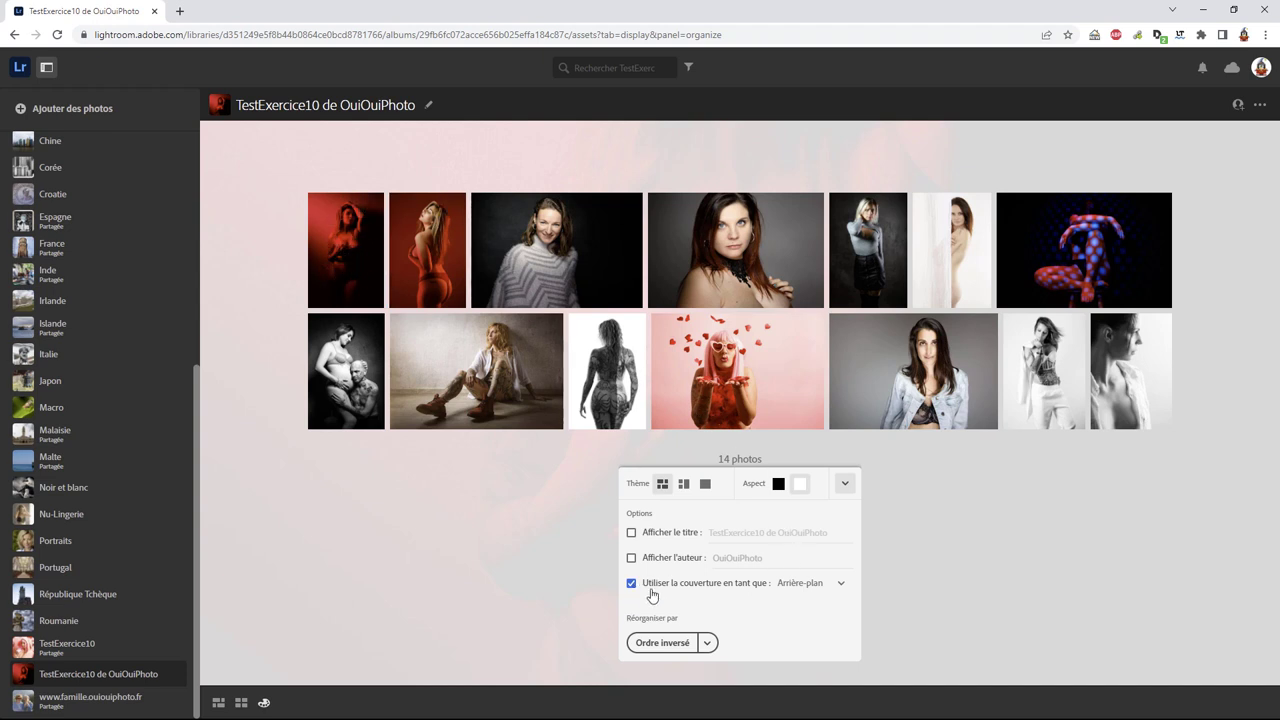
# Step: Try the Héro cover style, then set the cover back to Arrière-plan
pyautogui.click(841, 584)
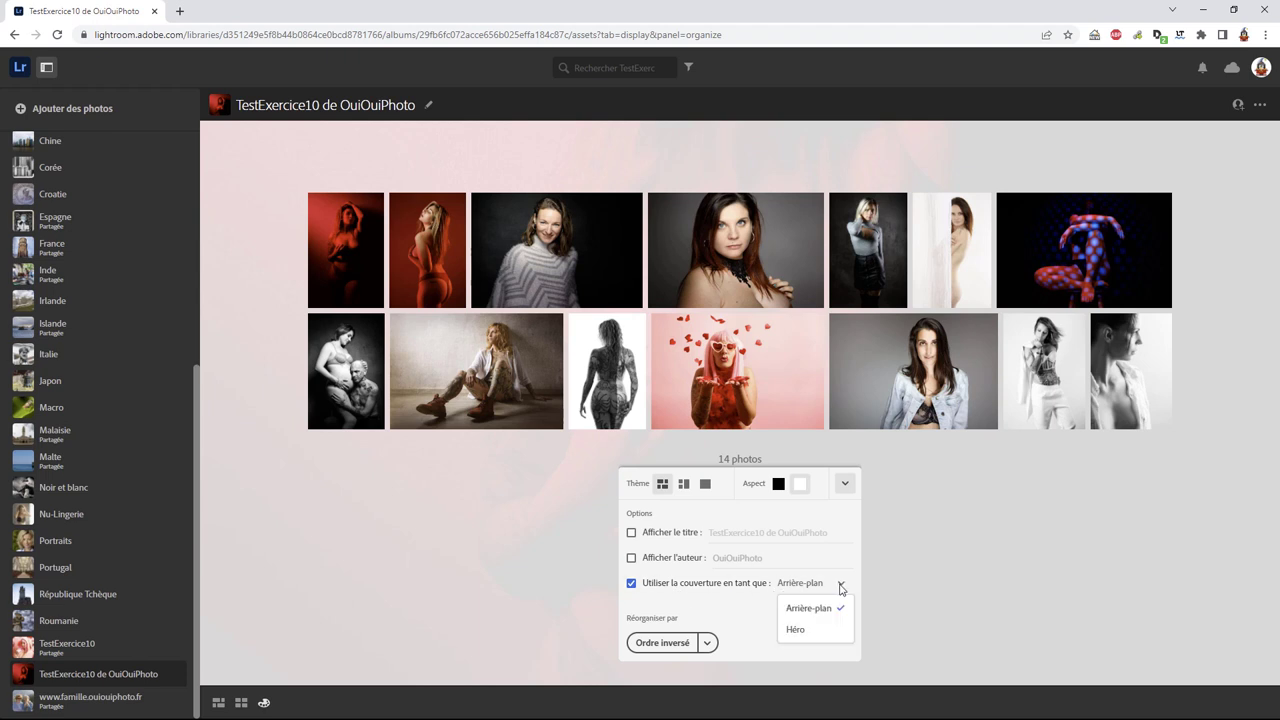
pyautogui.click(800, 629)
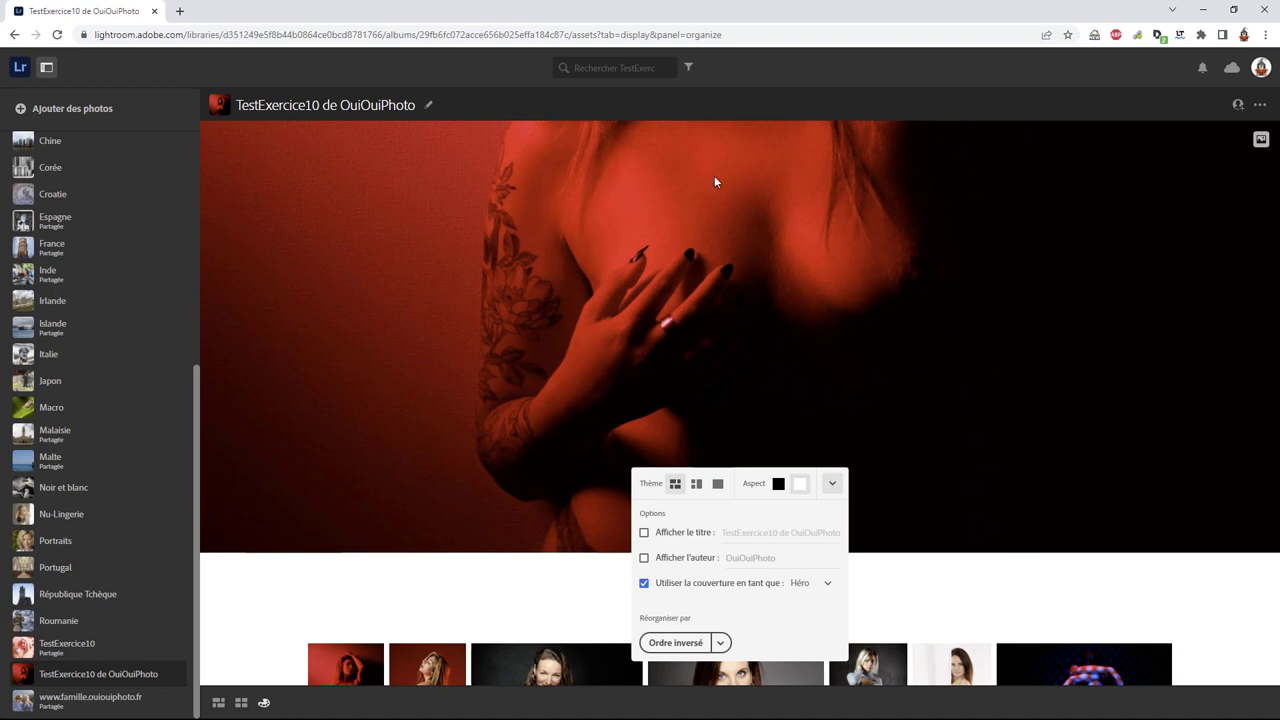
pyautogui.scroll(-3, 880, 465)
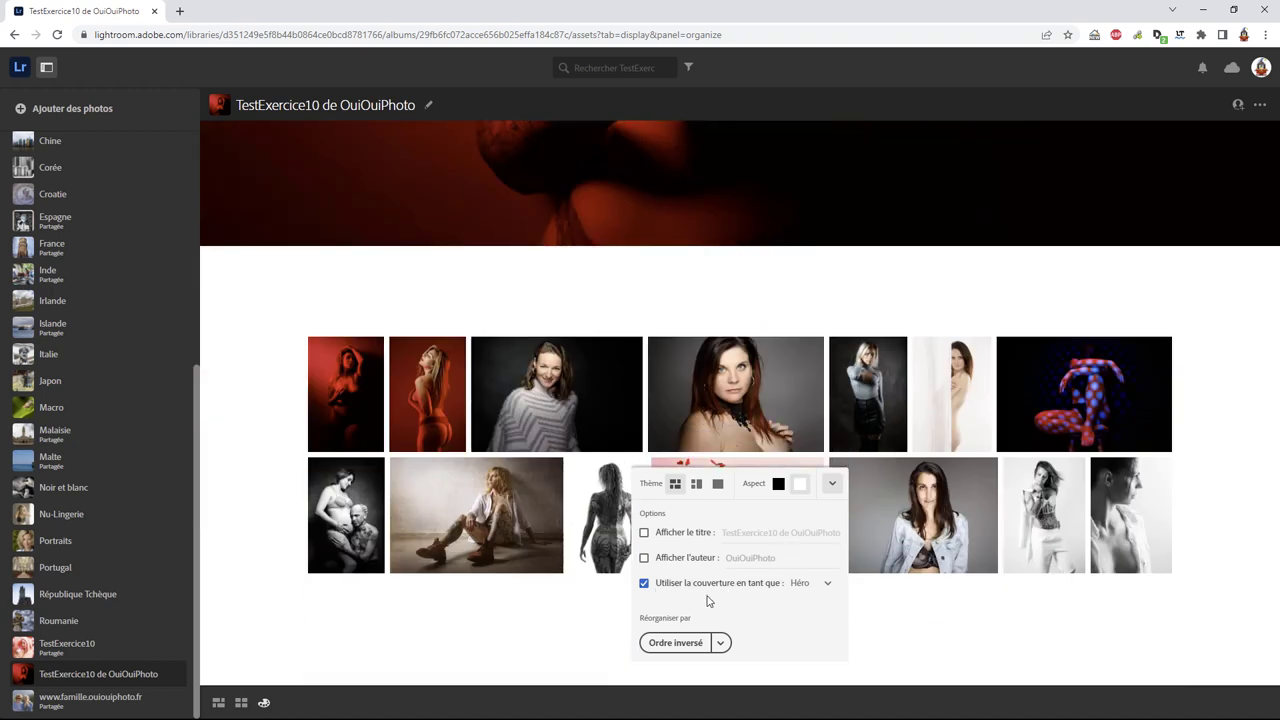
pyautogui.click(828, 584)
pyautogui.click(821, 610)
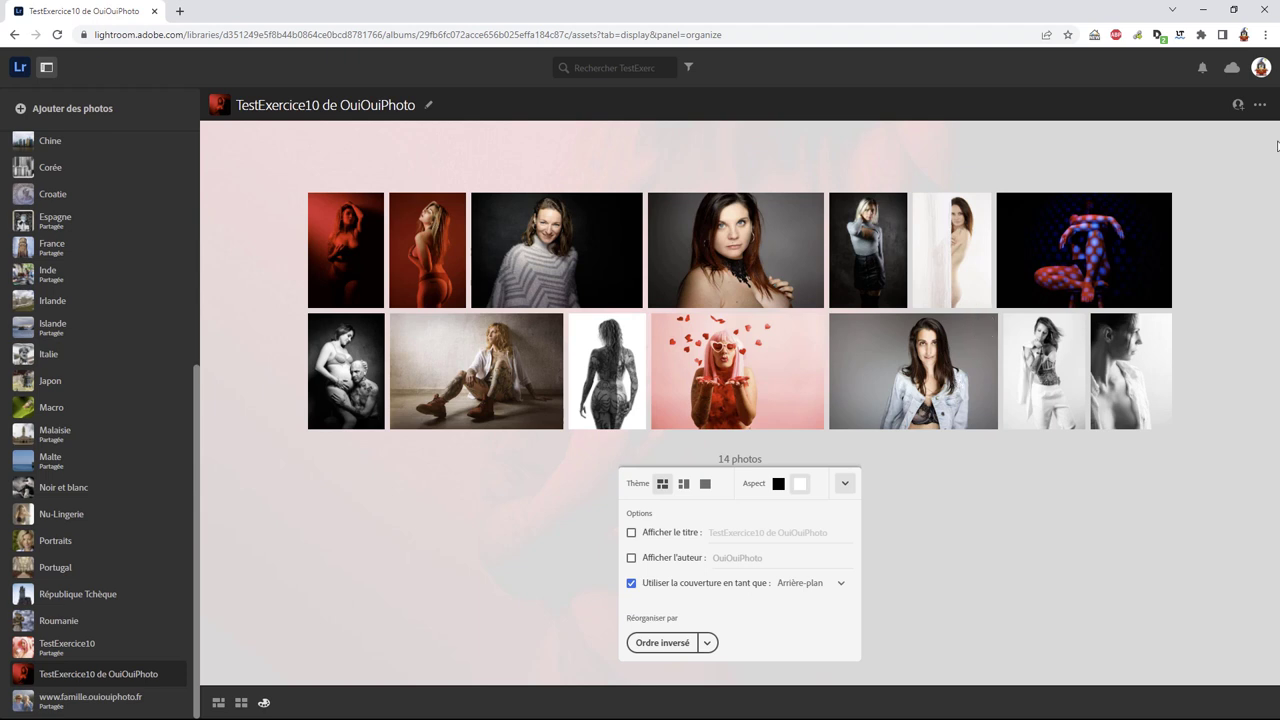
# Step: Set the pink hearts photo as the album's cover in the Renommer l'album settings
pyautogui.click(1259, 106)
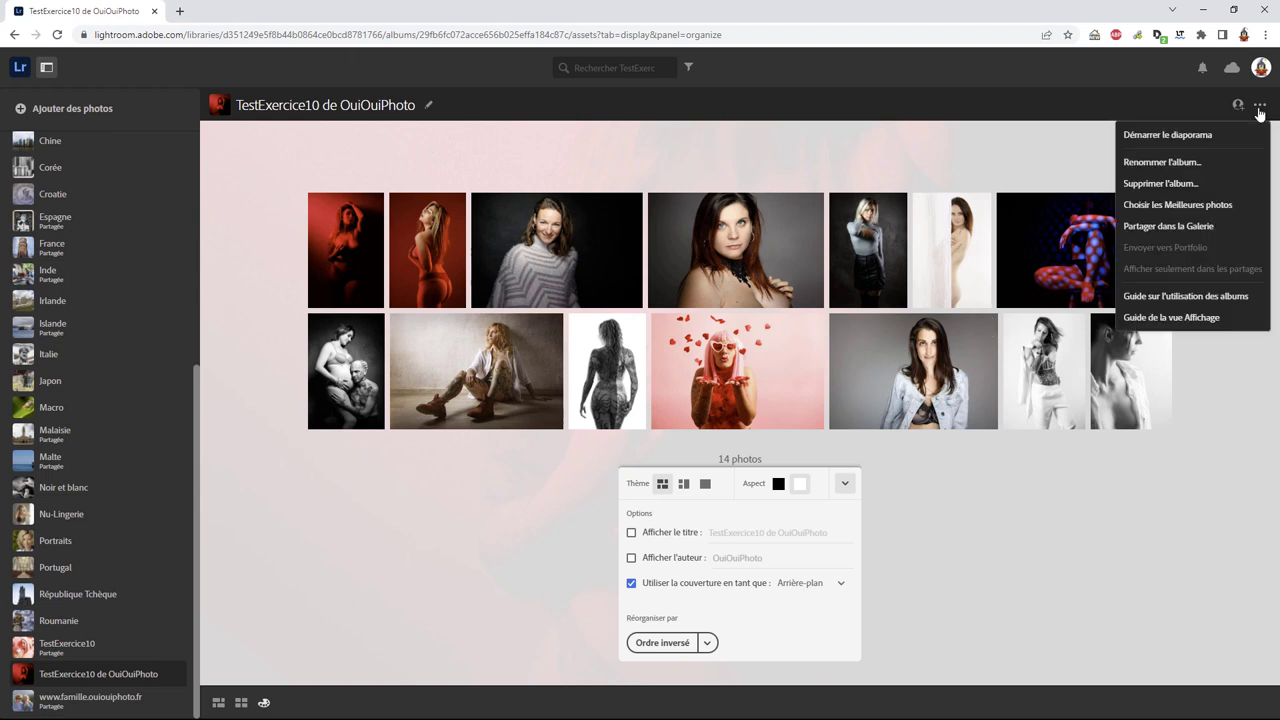
pyautogui.click(1205, 164)
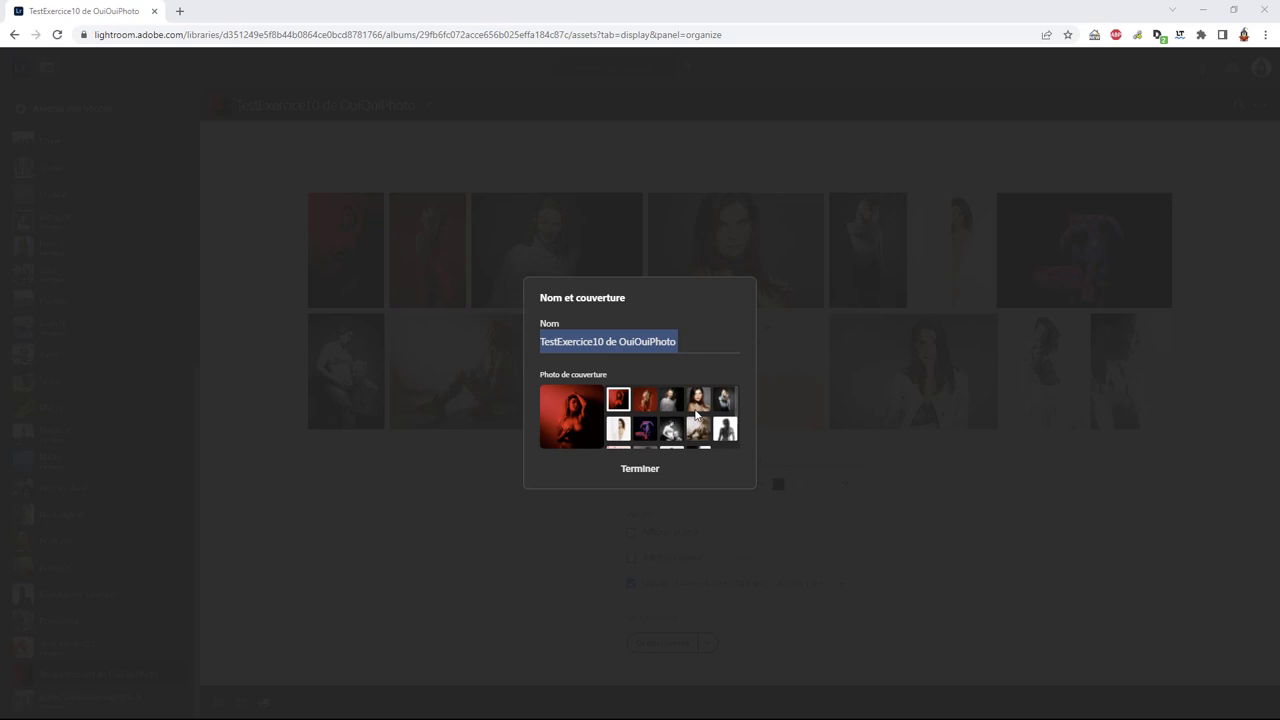
pyautogui.scroll(-1, 697, 415)
pyautogui.click(619, 437)
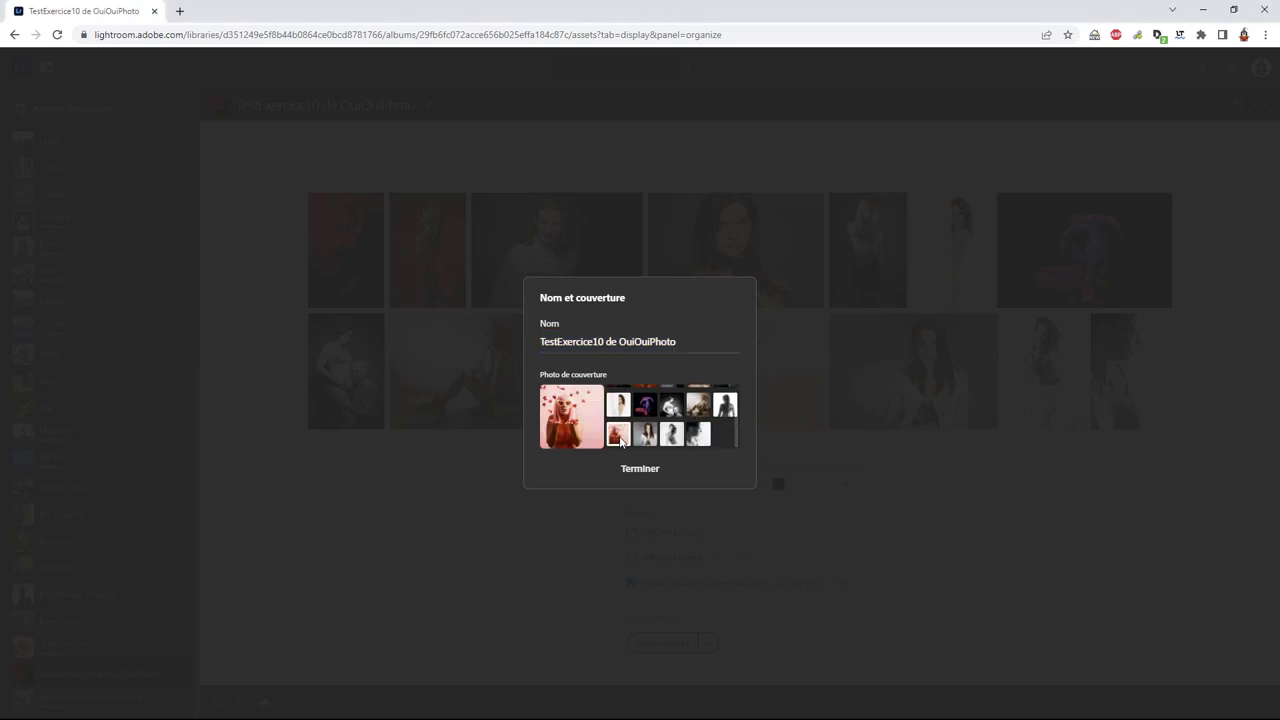
pyautogui.click(650, 469)
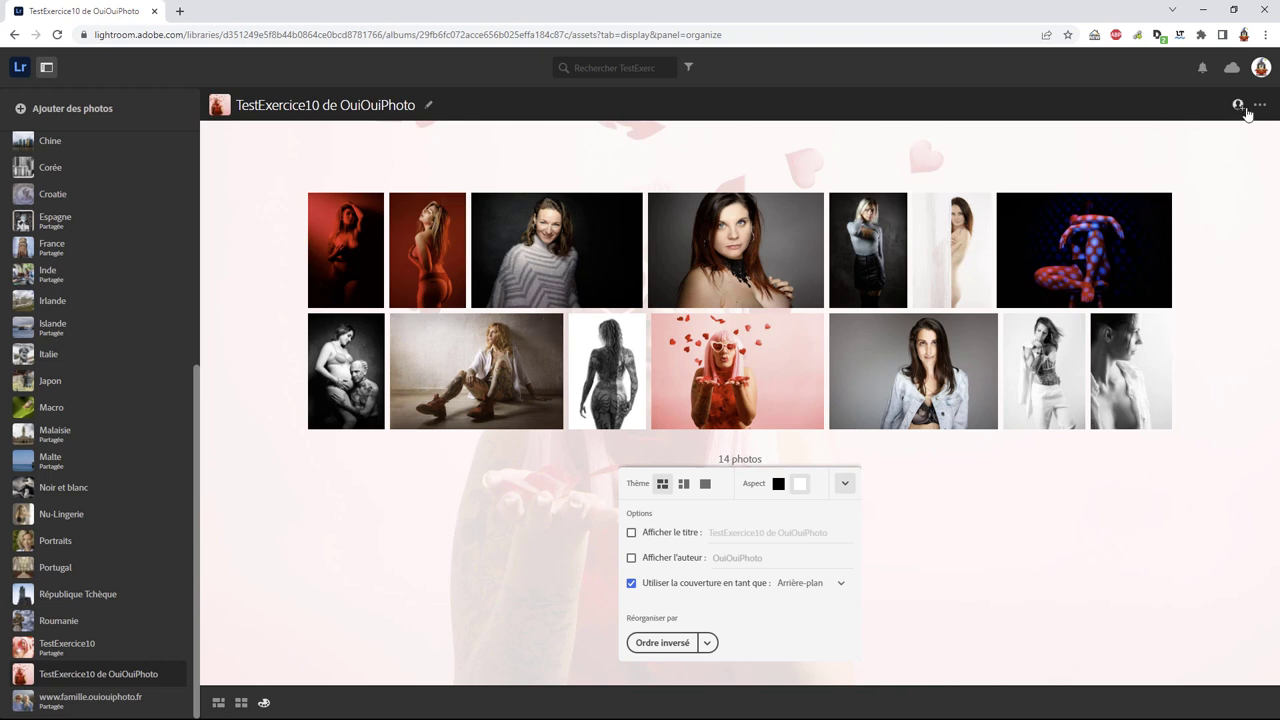
# Step: Create an anyone-can-view share link for the album and show its Paramètres tab
pyautogui.click(1238, 106)
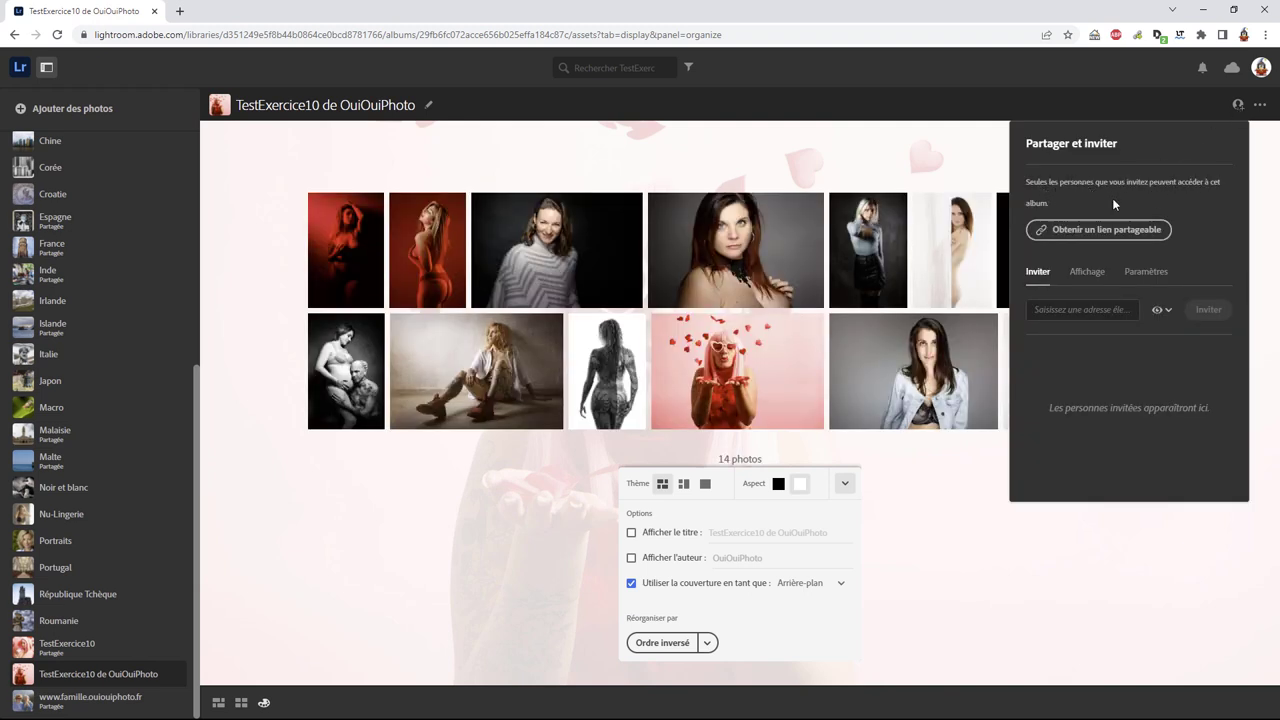
pyautogui.click(1095, 234)
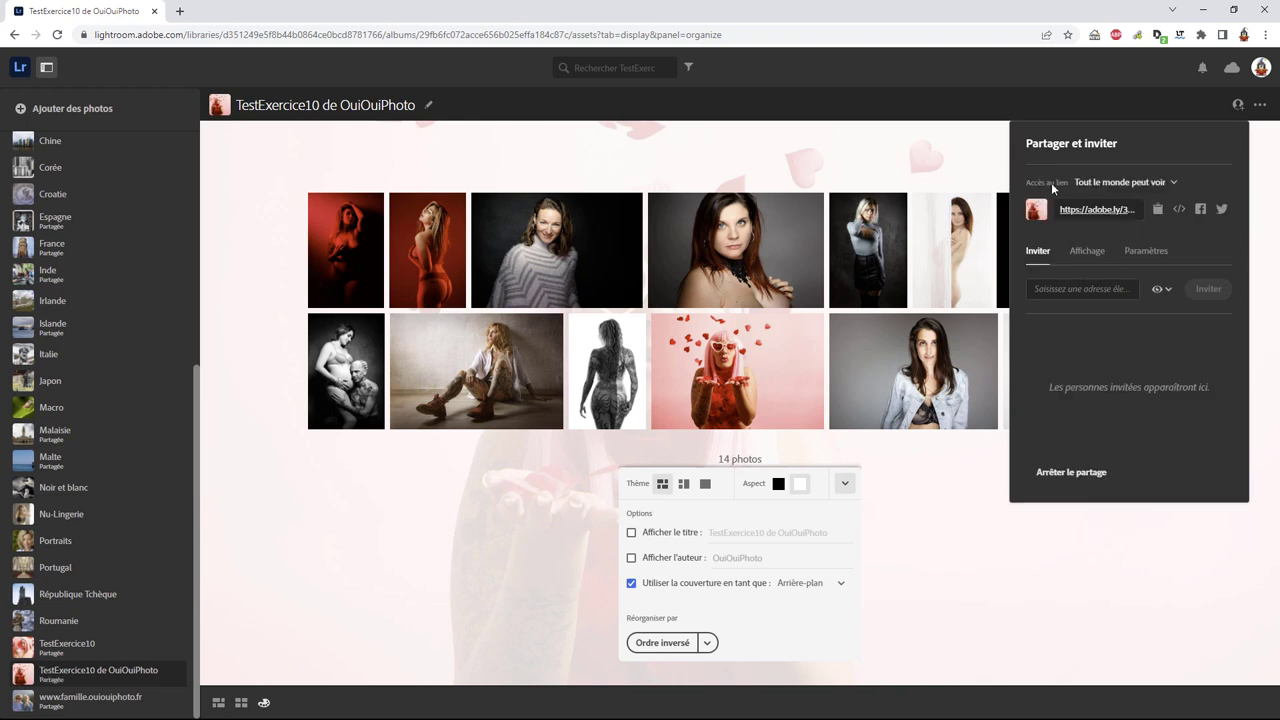
pyautogui.click(1106, 184)
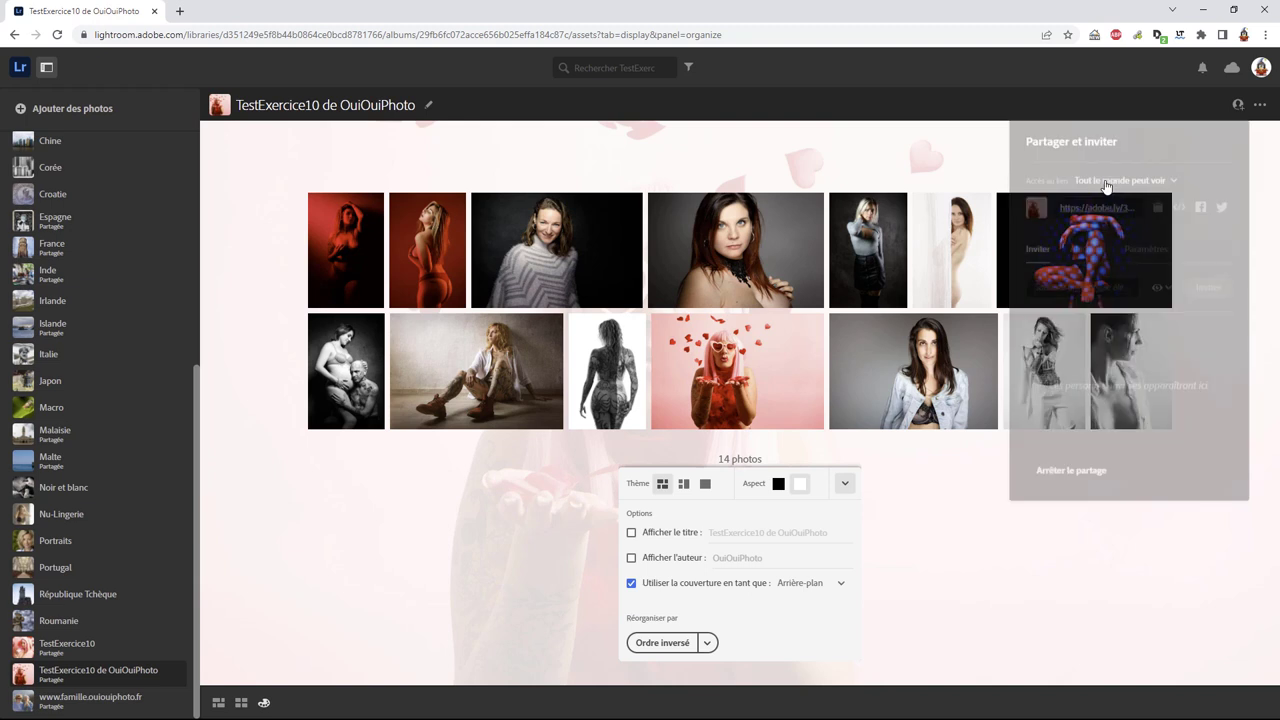
pyautogui.click(1105, 183)
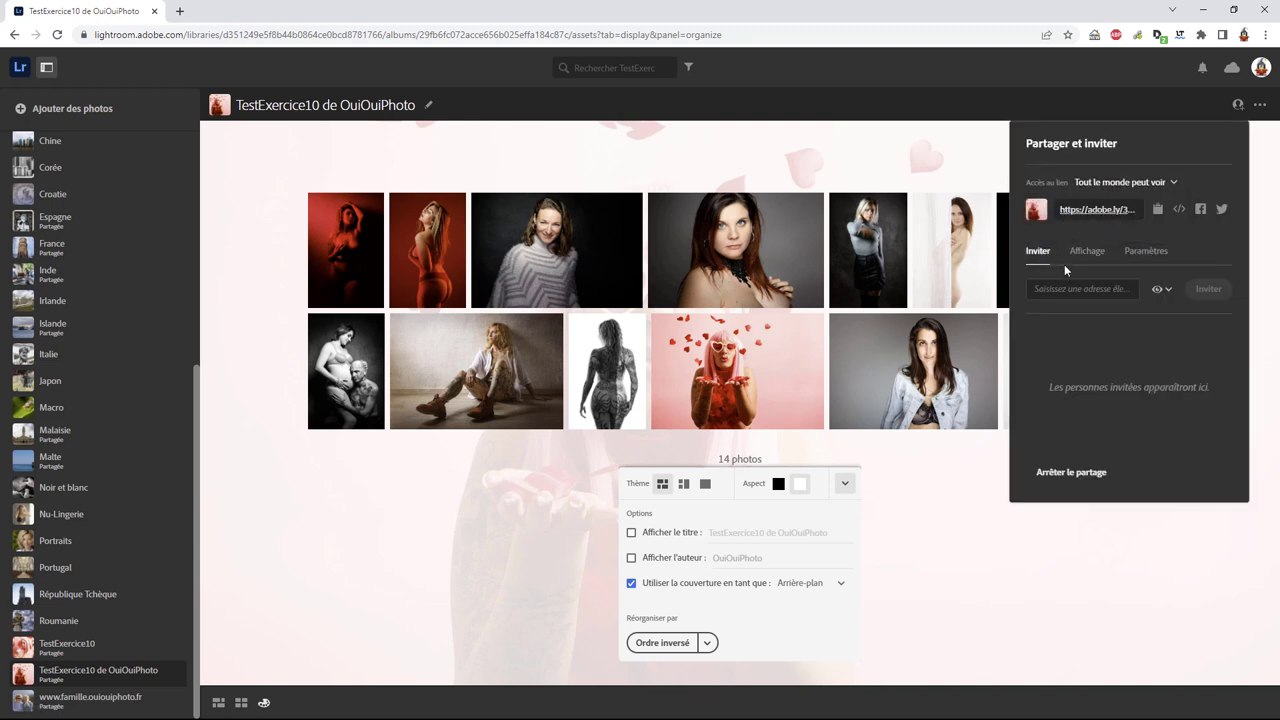
pyautogui.click(1082, 288)
pyautogui.click(1146, 252)
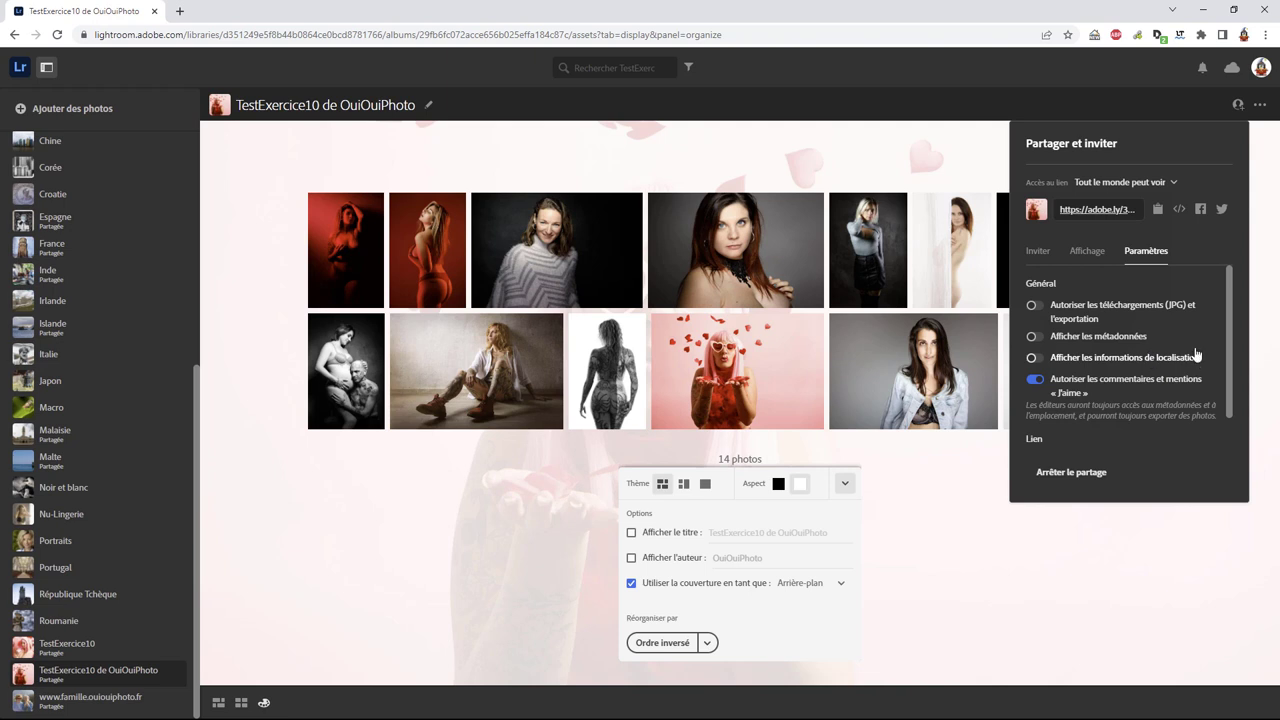
# Step: Turn off comments and likes, copy the album's share link, and switch browsers
pyautogui.click(1034, 380)
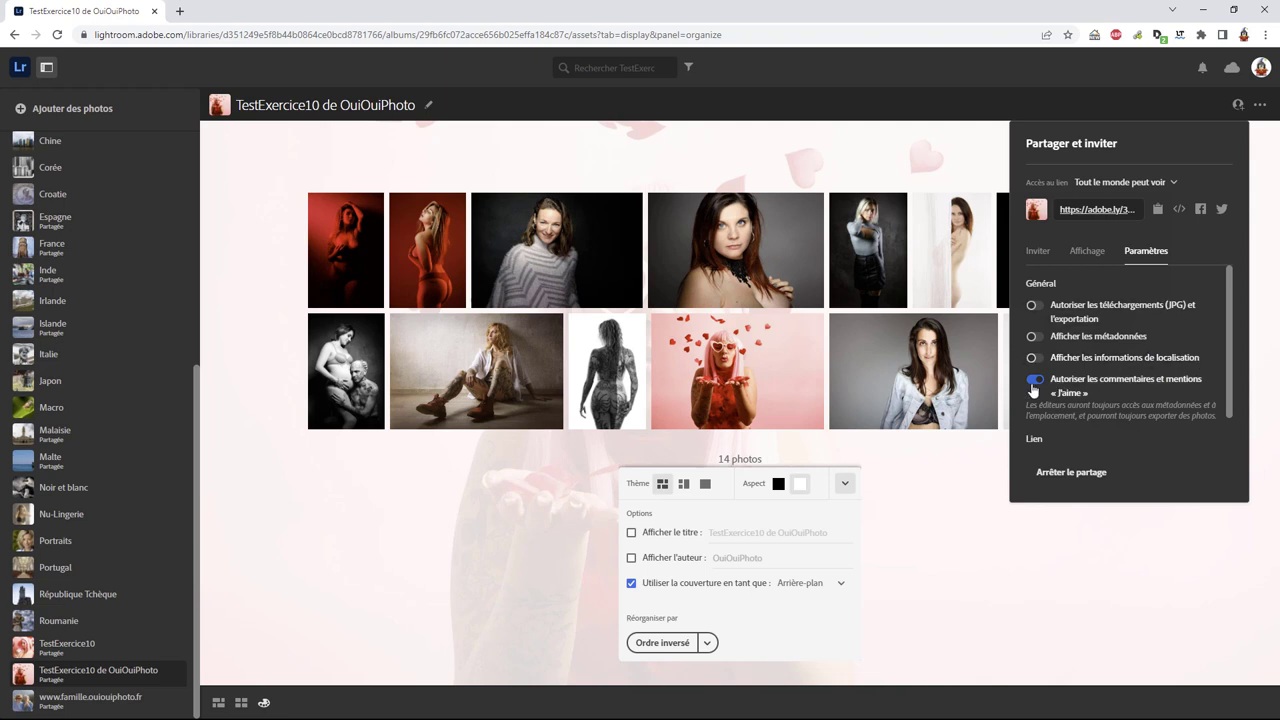
pyautogui.moveTo(1227, 372)
pyautogui.mouseDown()
pyautogui.moveTo(1221, 423)
pyautogui.moveTo(1228, 351)
pyautogui.mouseUp()
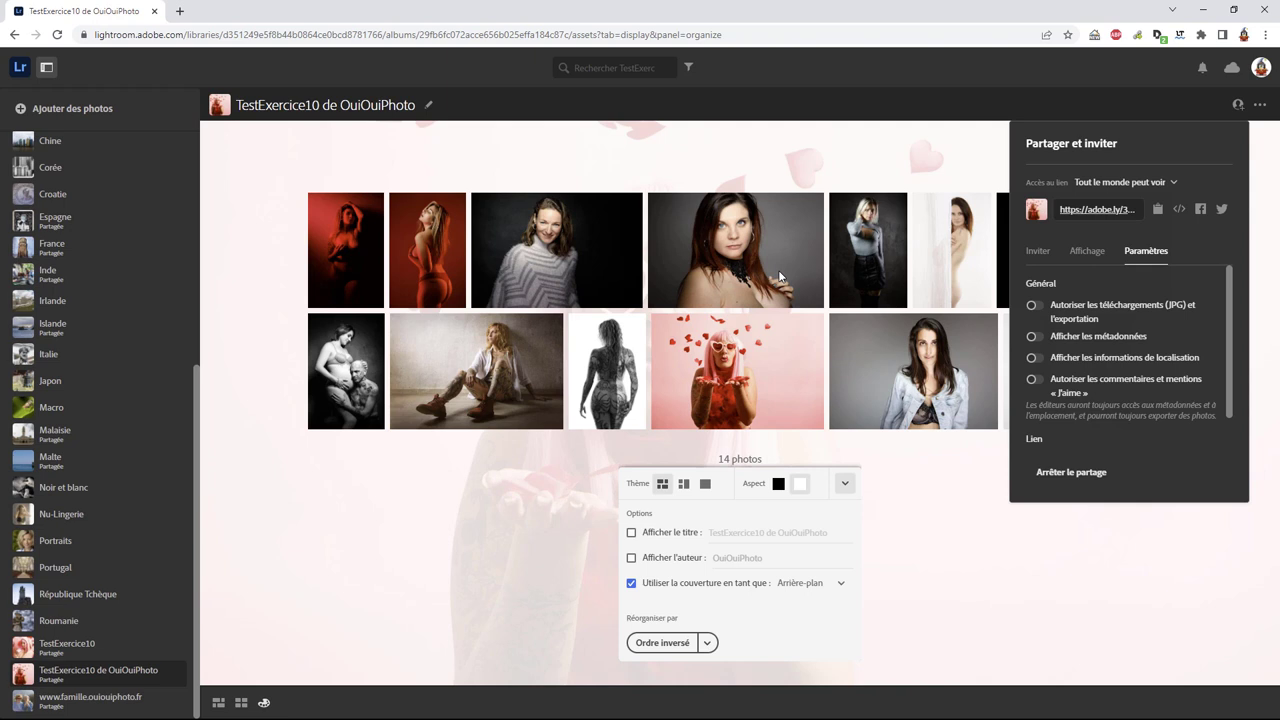
pyautogui.click(1086, 255)
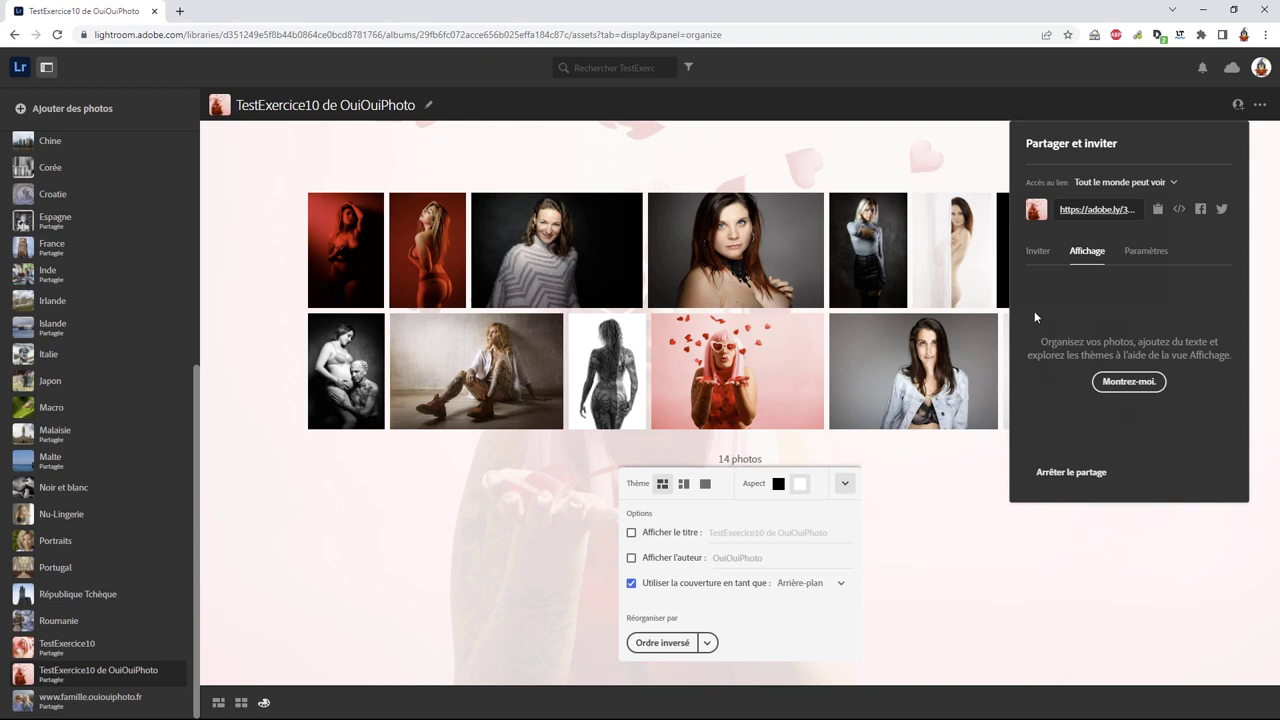
pyautogui.click(1157, 209)
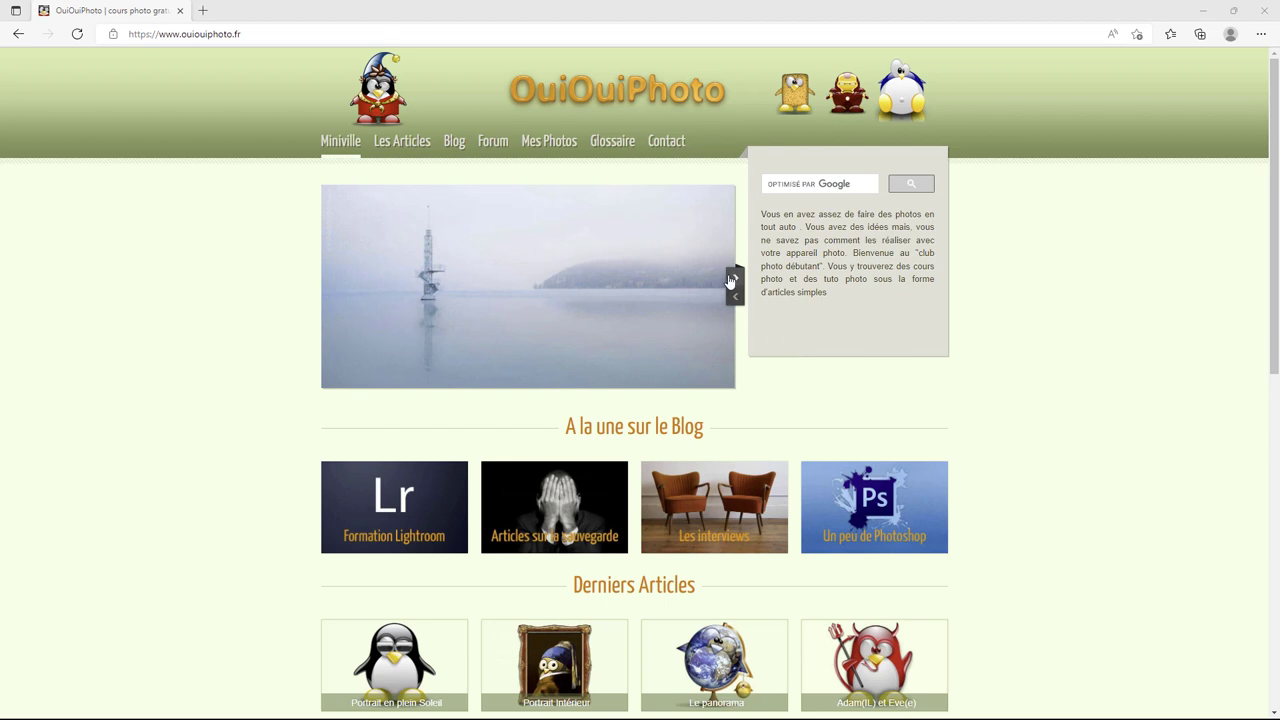
pyautogui.click(730, 279)
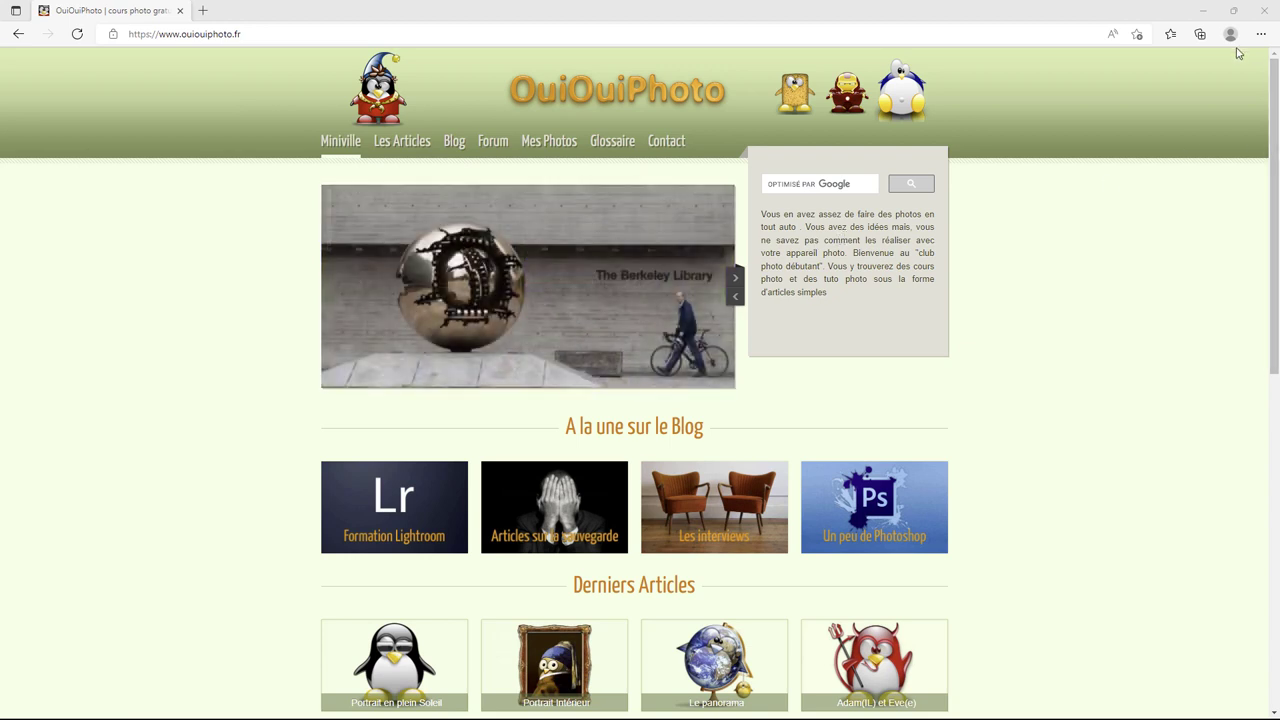
# Step: Open the pasted adobe.ly album link and check the pink hearts photo's file info
pyautogui.click(255, 33)
pyautogui.write('https://adobe.ly/3N2BiLX')
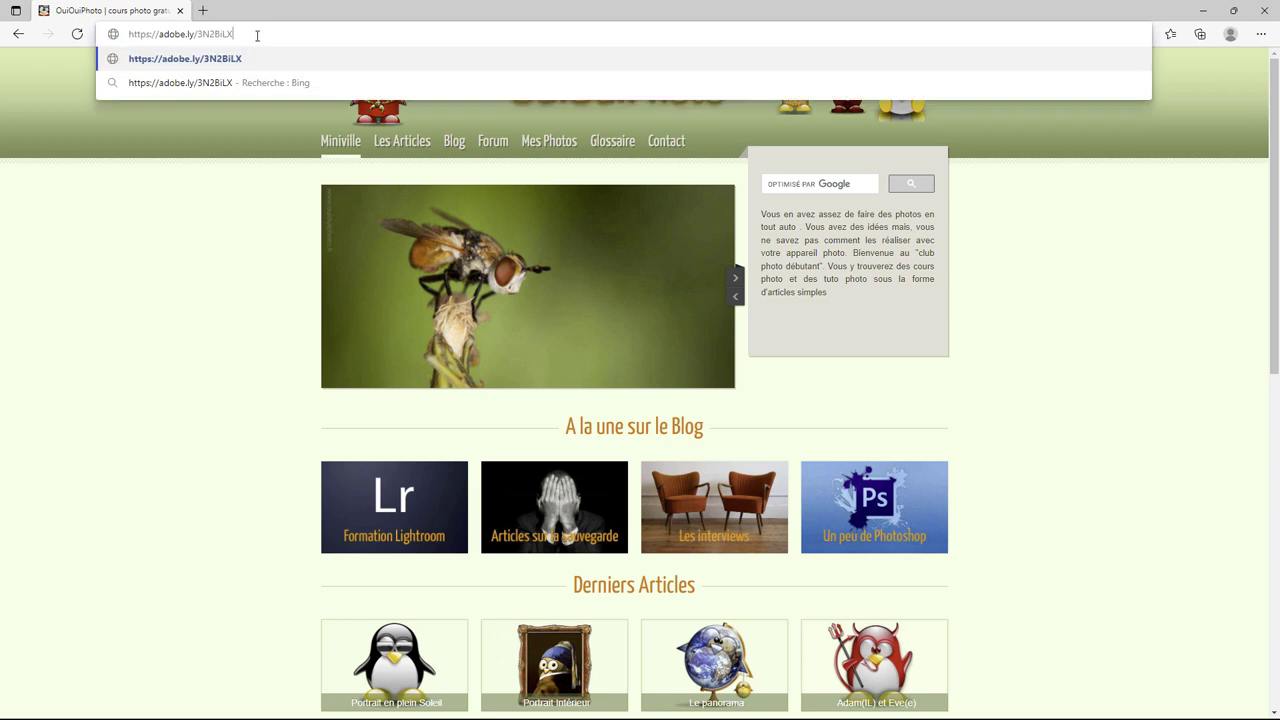
pyautogui.press('Return')
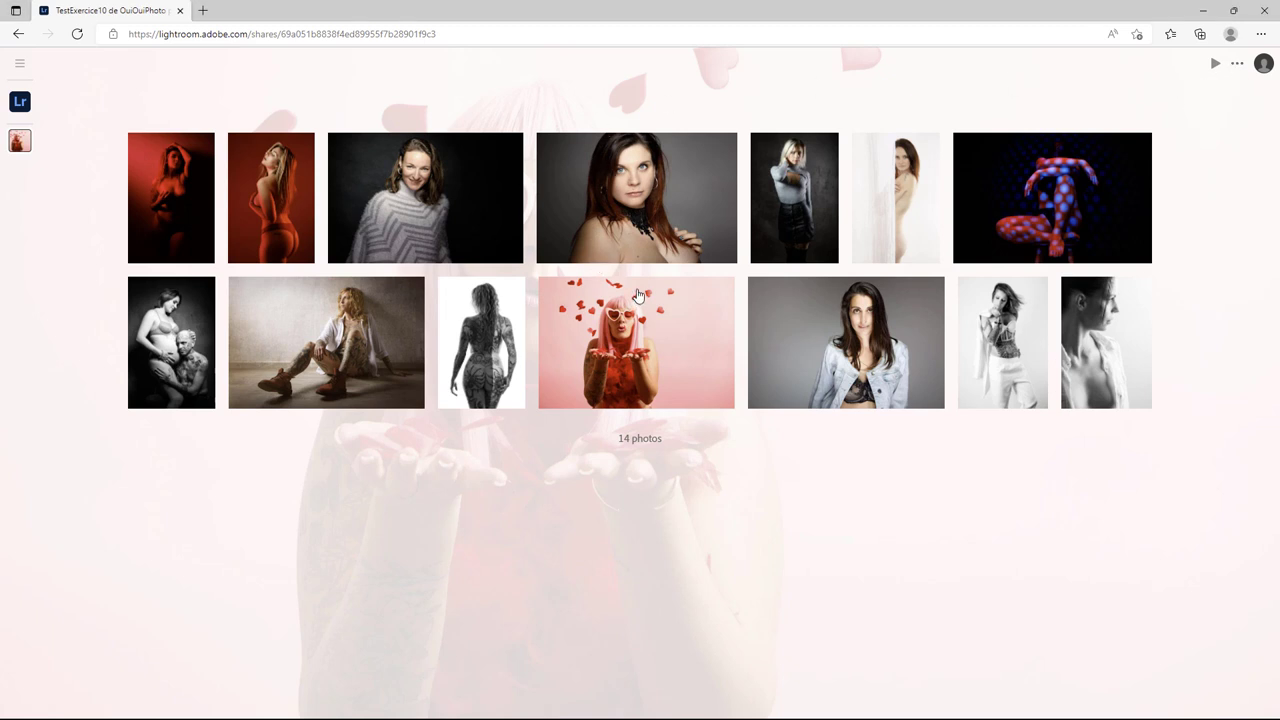
pyautogui.click(640, 343)
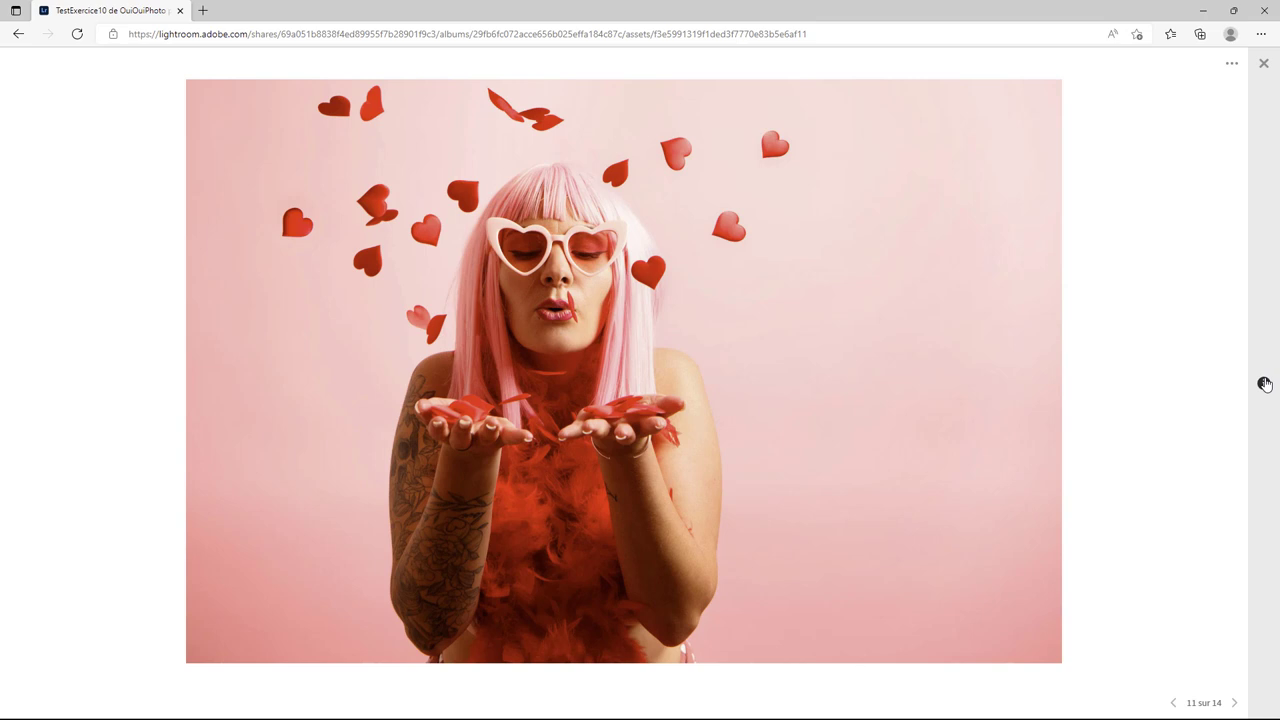
pyautogui.click(1264, 385)
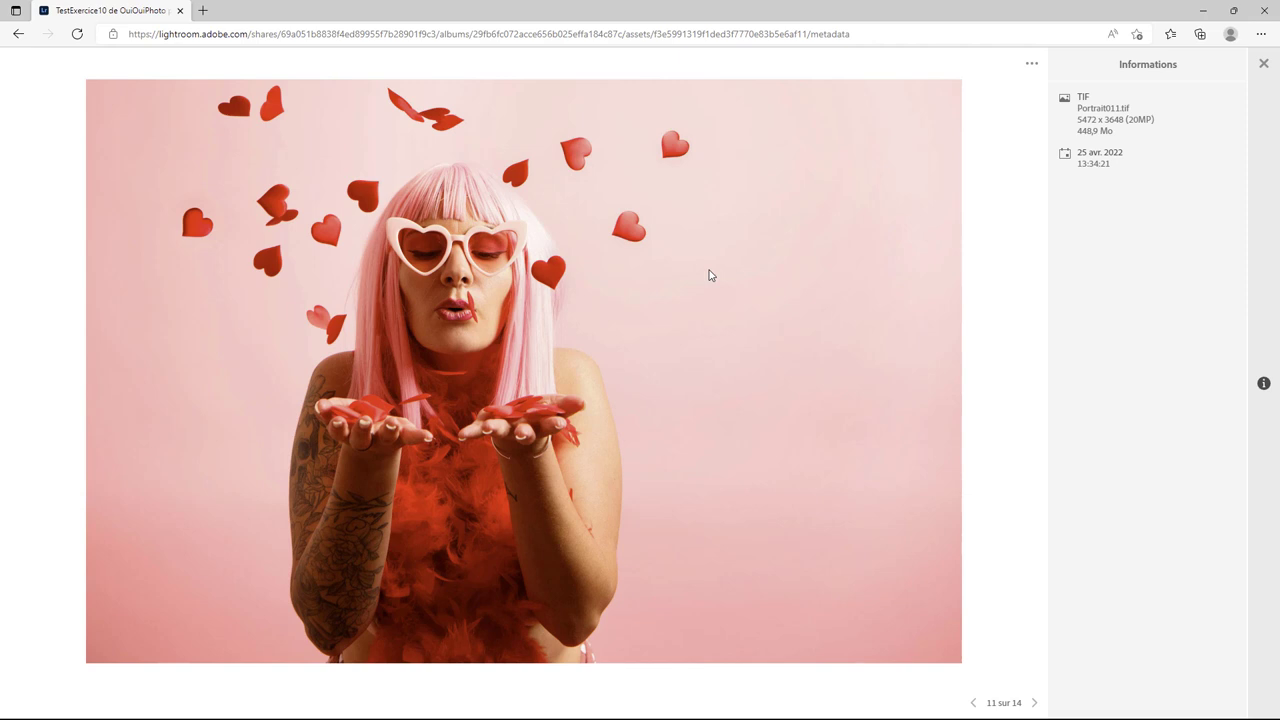
pyautogui.click(1263, 63)
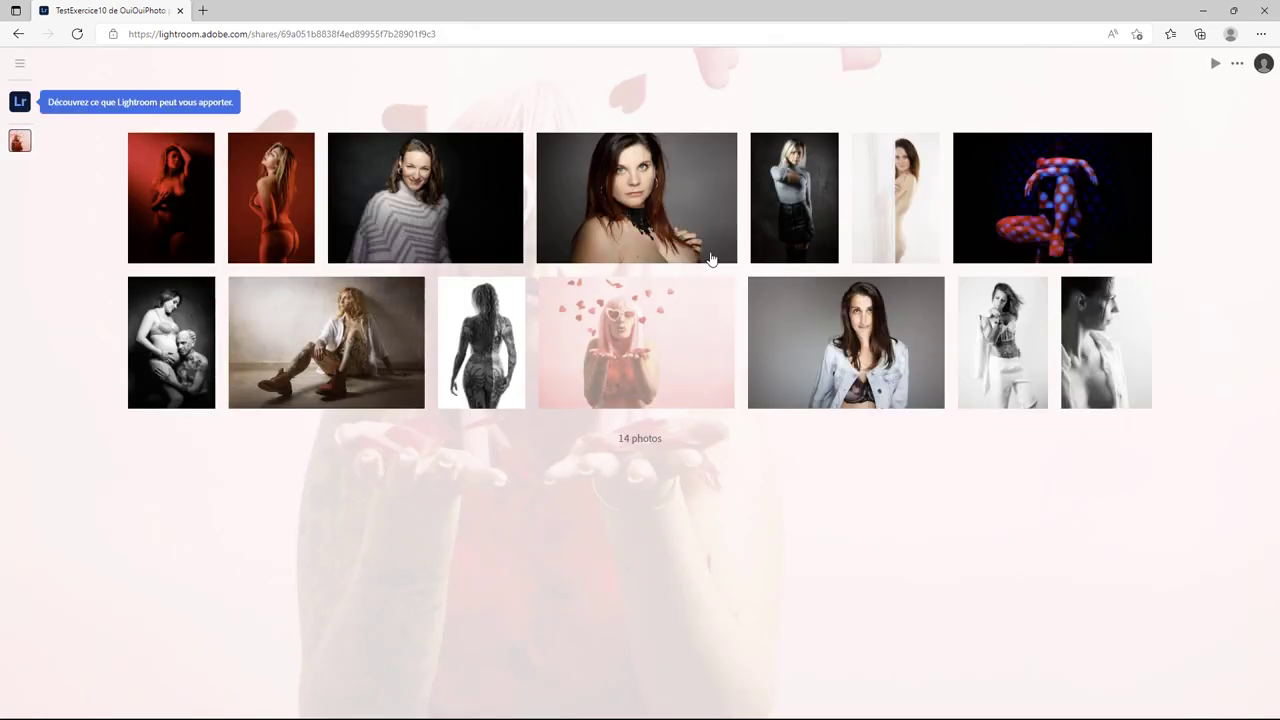